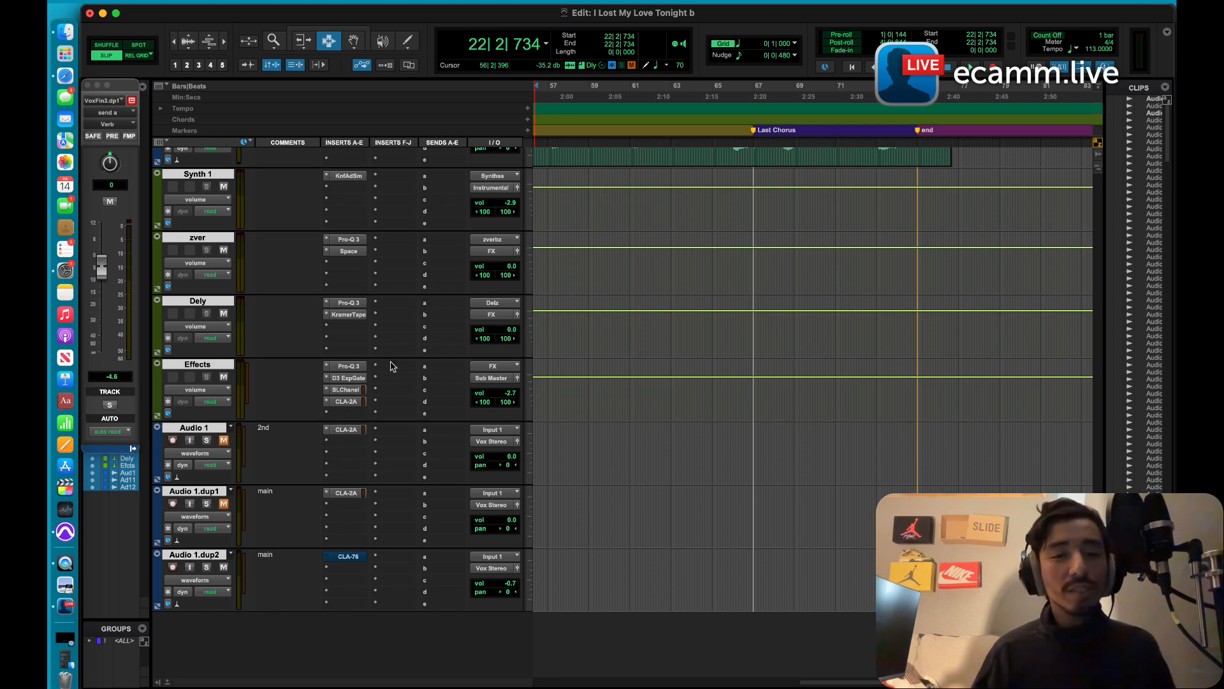
# Step: Open the bx_subsynth plugin on the Bass track
pyautogui.scroll(5, 340, 338)
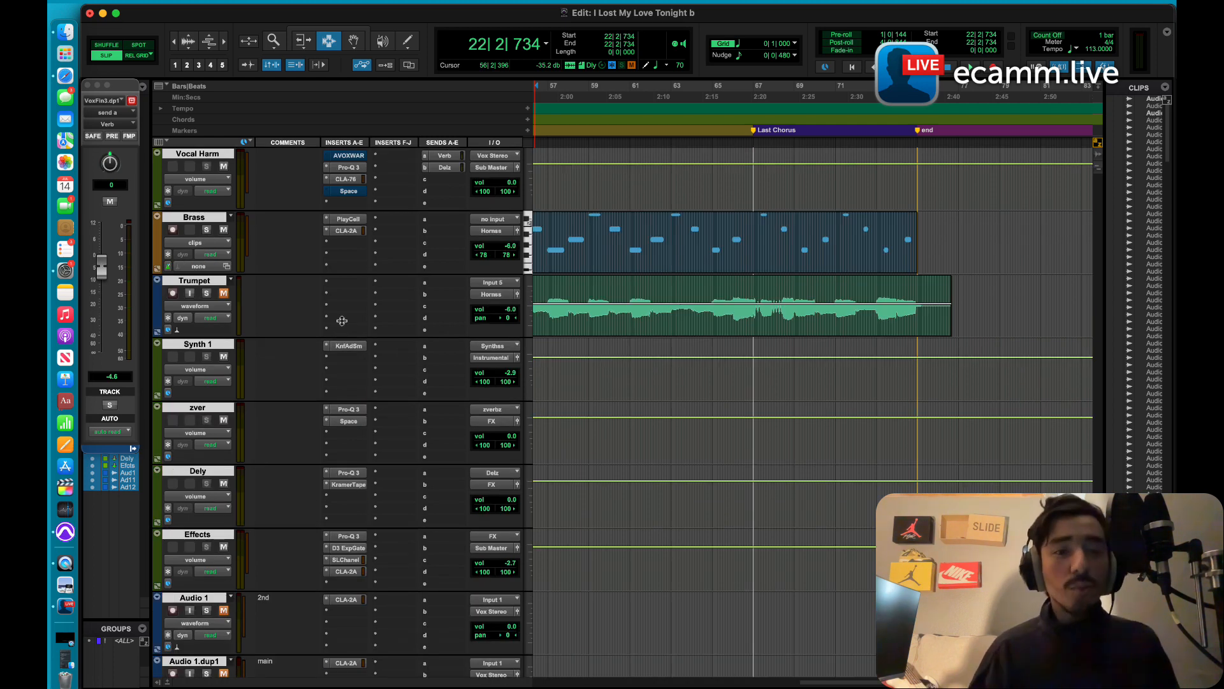
pyautogui.scroll(5, 341, 326)
pyautogui.scroll(4, 341, 327)
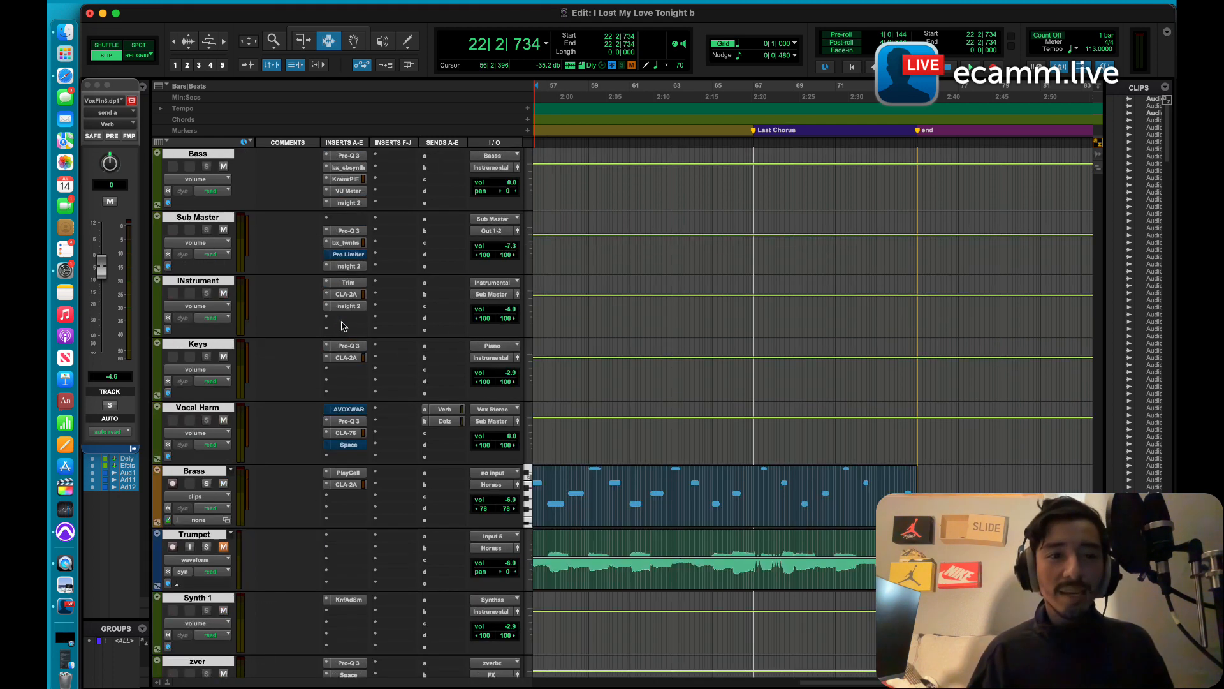
pyautogui.click(347, 231)
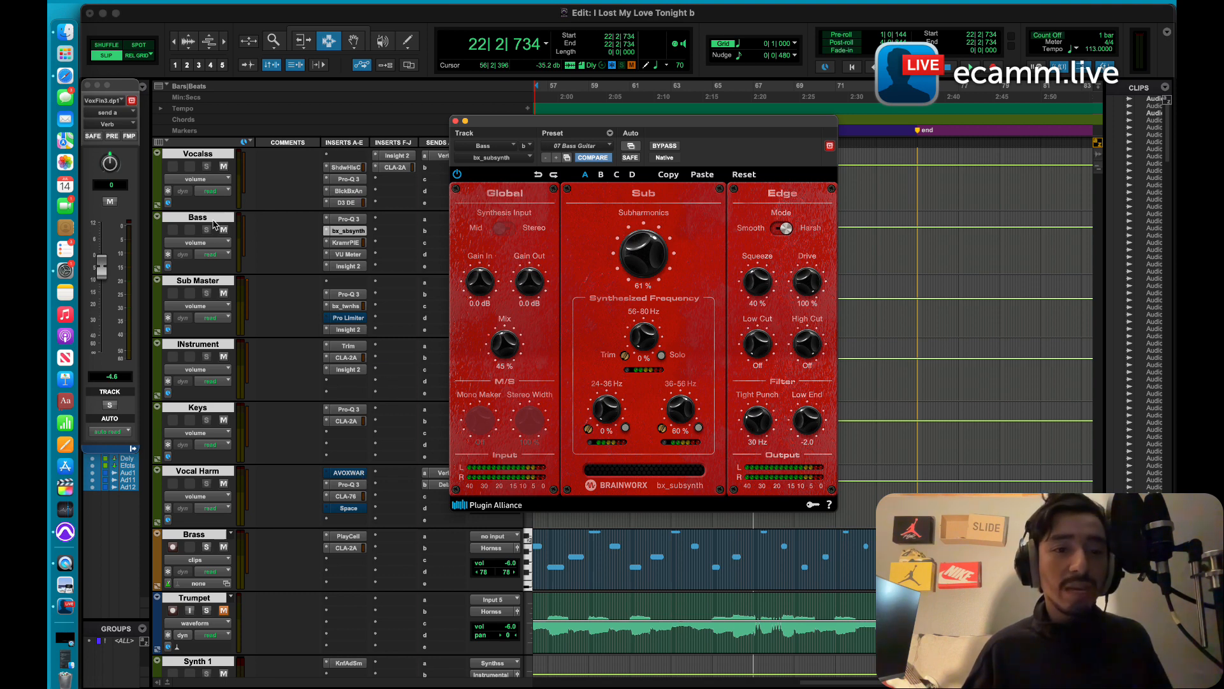
# Step: Play the song with bx_subsynth bypassed on the Bass track, and re-enable the effect during playback to compare
pyautogui.click(665, 146)
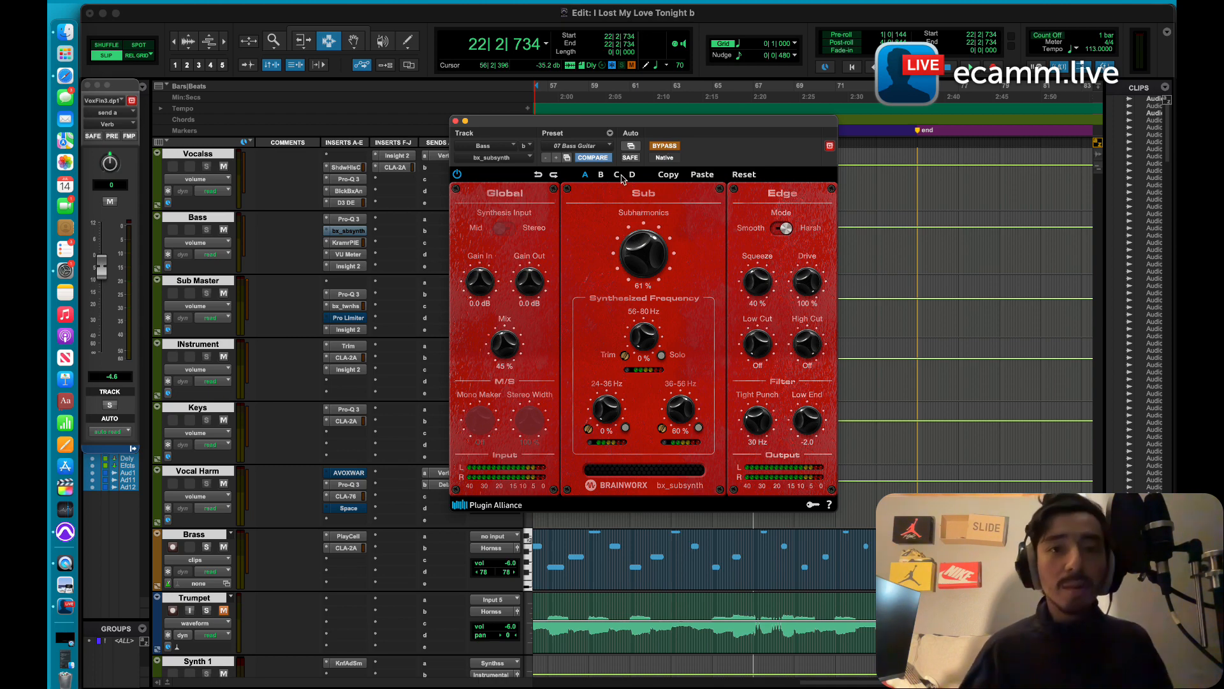
pyautogui.press('space')
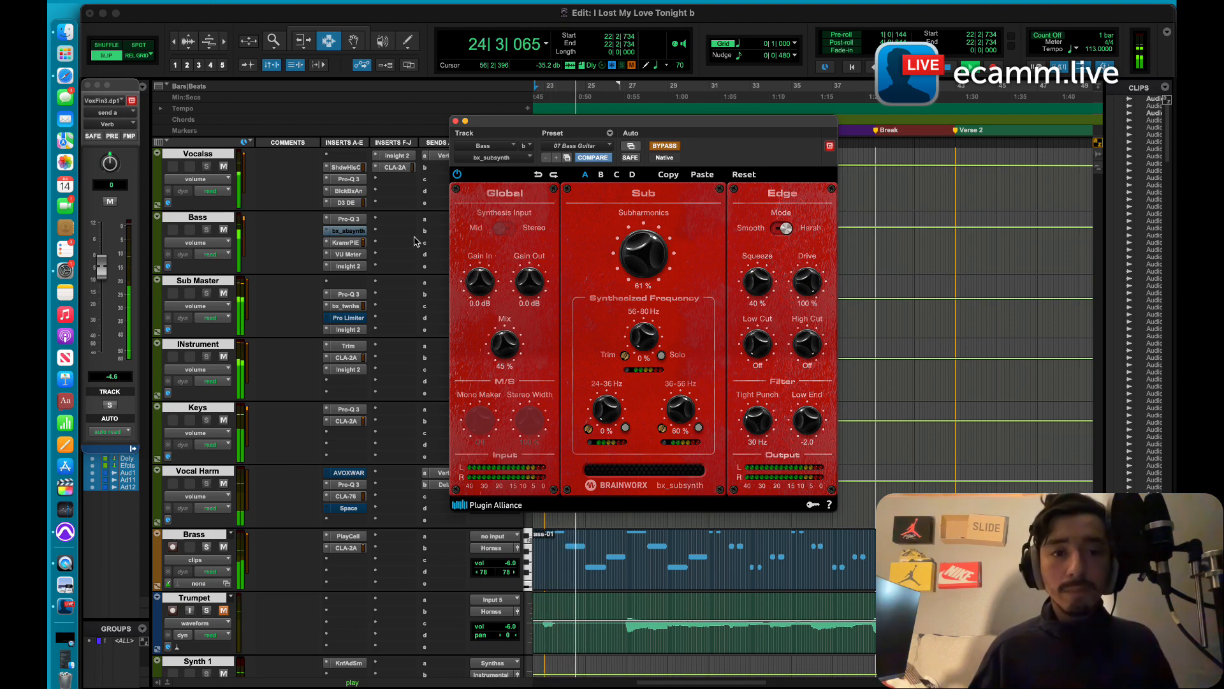
pyautogui.scroll(-10, 373, 237)
pyautogui.scroll(-10, 373, 237)
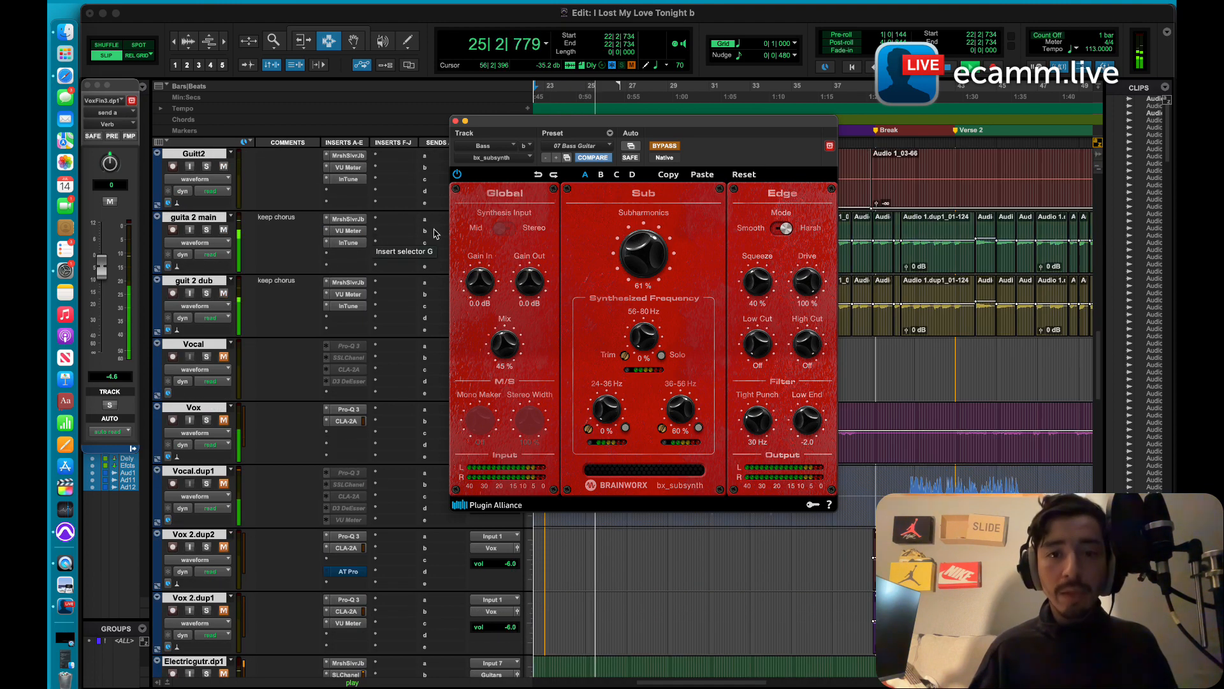
pyautogui.click(669, 147)
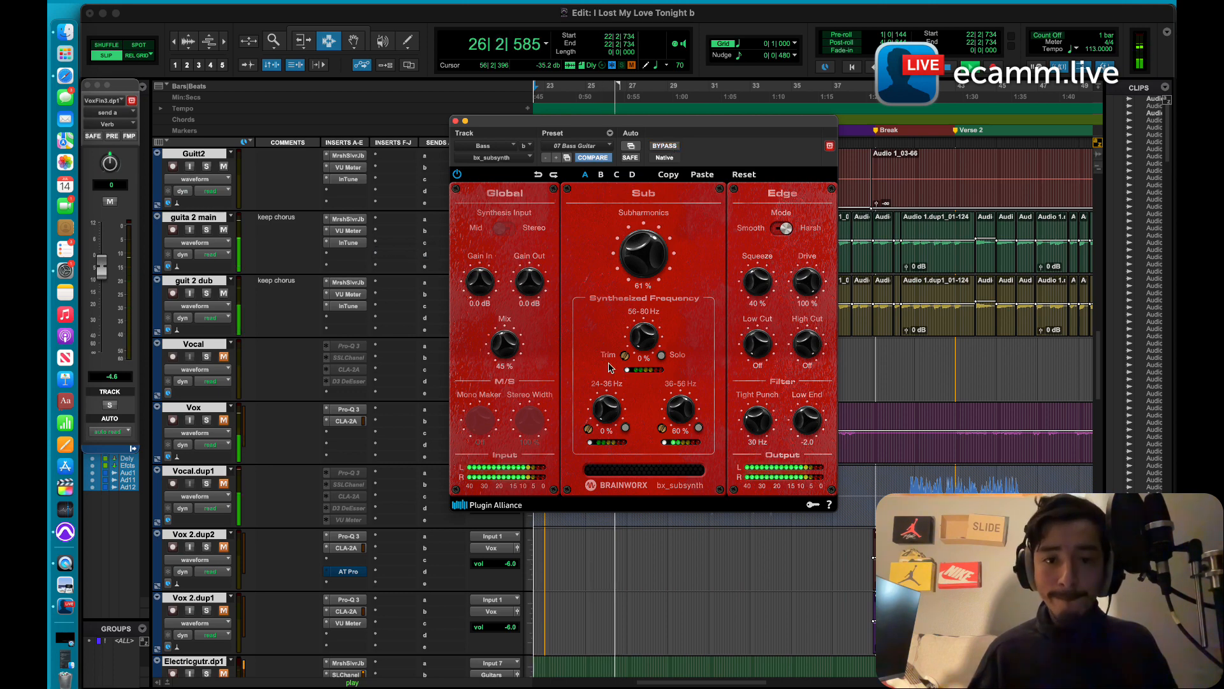
# Step: Raise the bx_subsynth Mix to 58% while listening to the song, and stop playback
pyautogui.moveTo(509, 351); pyautogui.dragTo(505, 337)
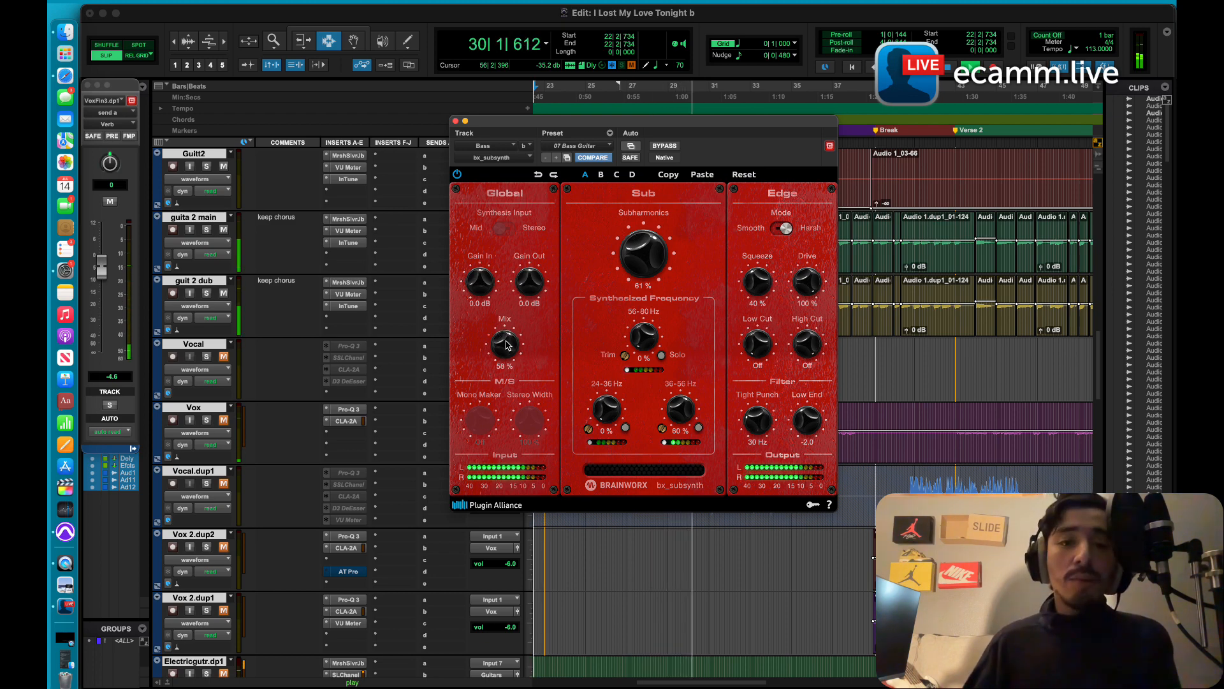
pyautogui.moveTo(506, 340)
pyautogui.mouseDown()
pyautogui.moveTo(506, 289)
pyautogui.moveTo(503, 343)
pyautogui.mouseUp()
pyautogui.press('space')
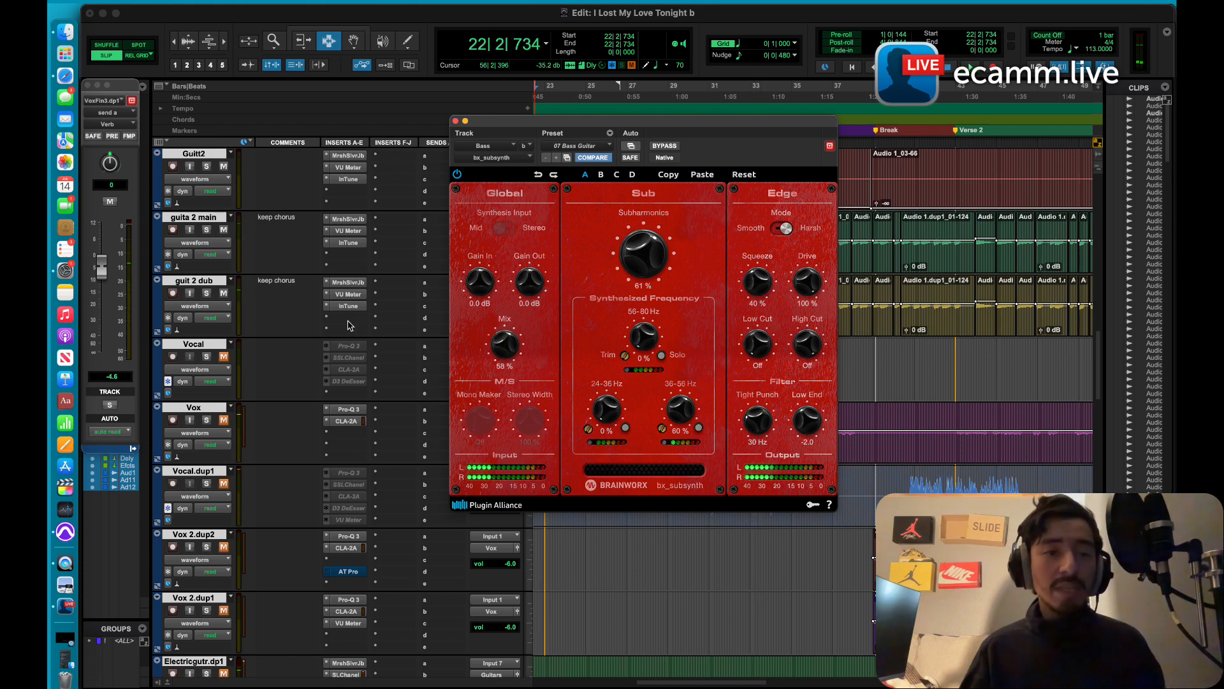
# Step: Solo the pop and pop.dup1 tracks and play them with bx_subsynth bypassed
pyautogui.scroll(10, 349, 325)
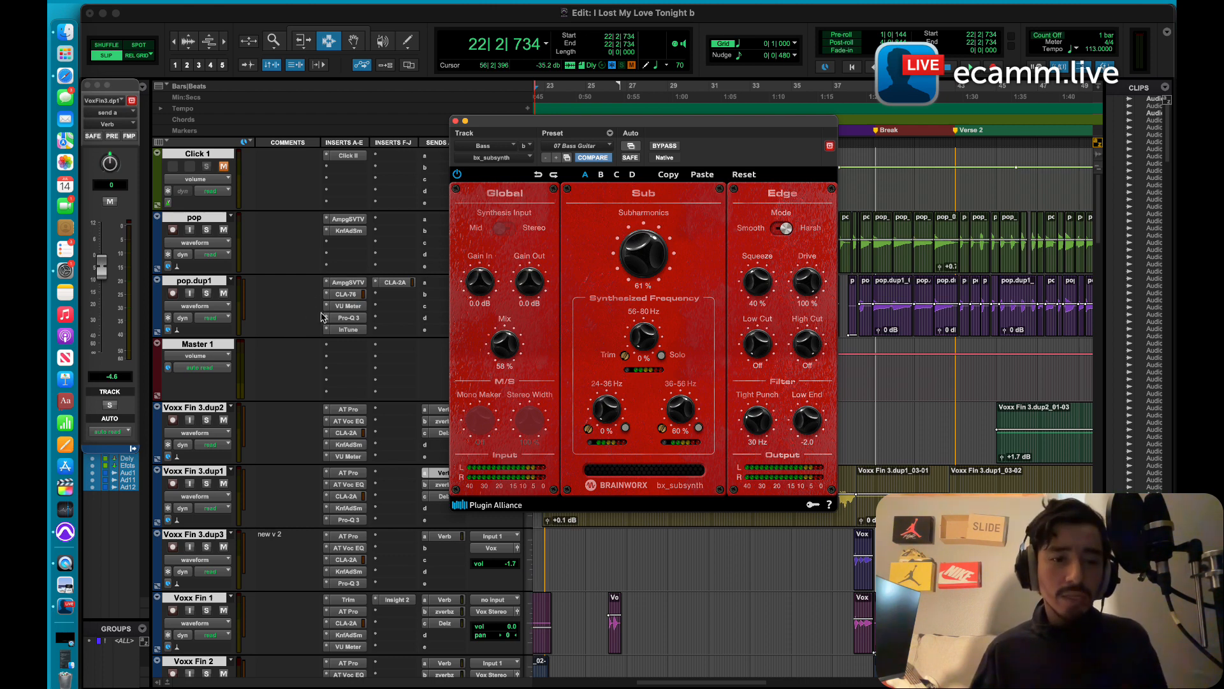
pyautogui.click(206, 229)
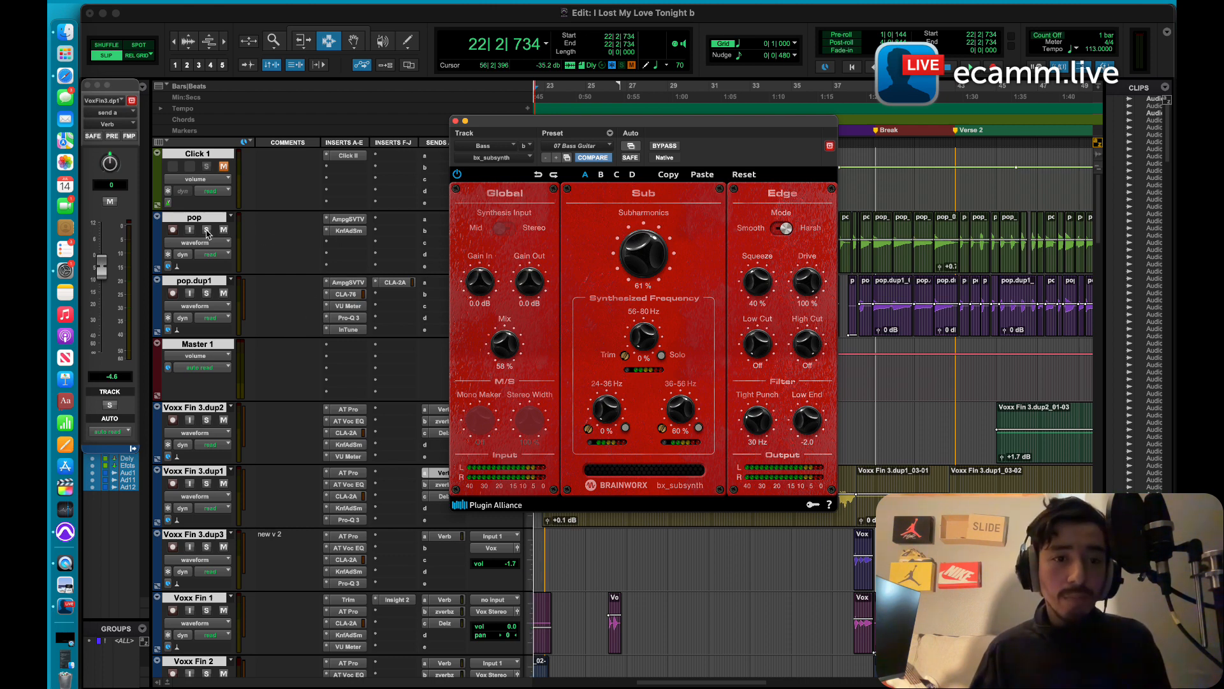
pyautogui.click(206, 293)
pyautogui.click(664, 147)
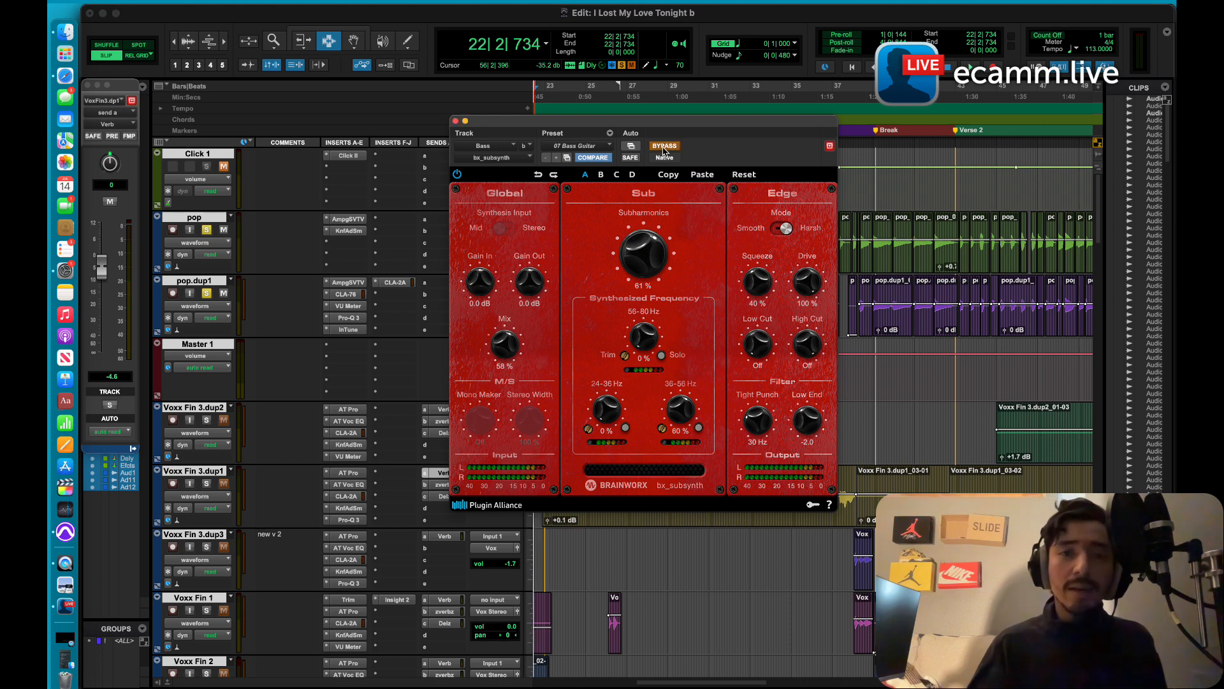
pyautogui.press('space')
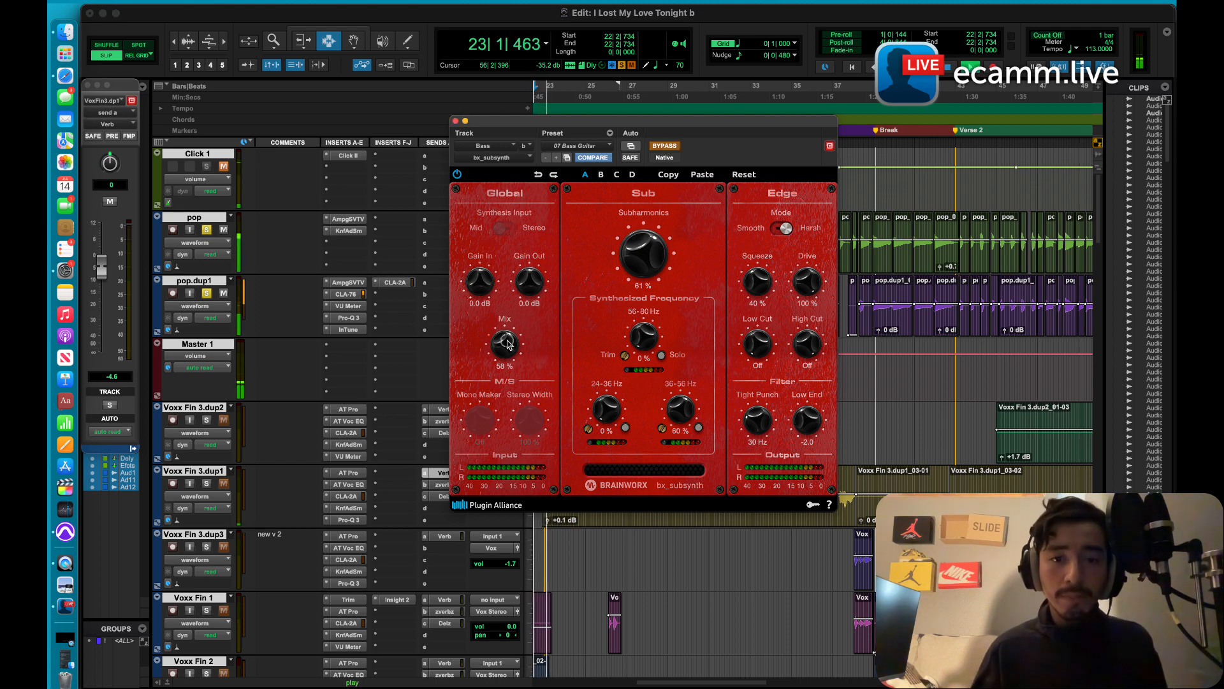
# Step: Listen to the soloed bass with bx_subsynth re-enabled, stop playback, and set its Mix to 53%
pyautogui.moveTo(508, 345); pyautogui.dragTo(508, 333)
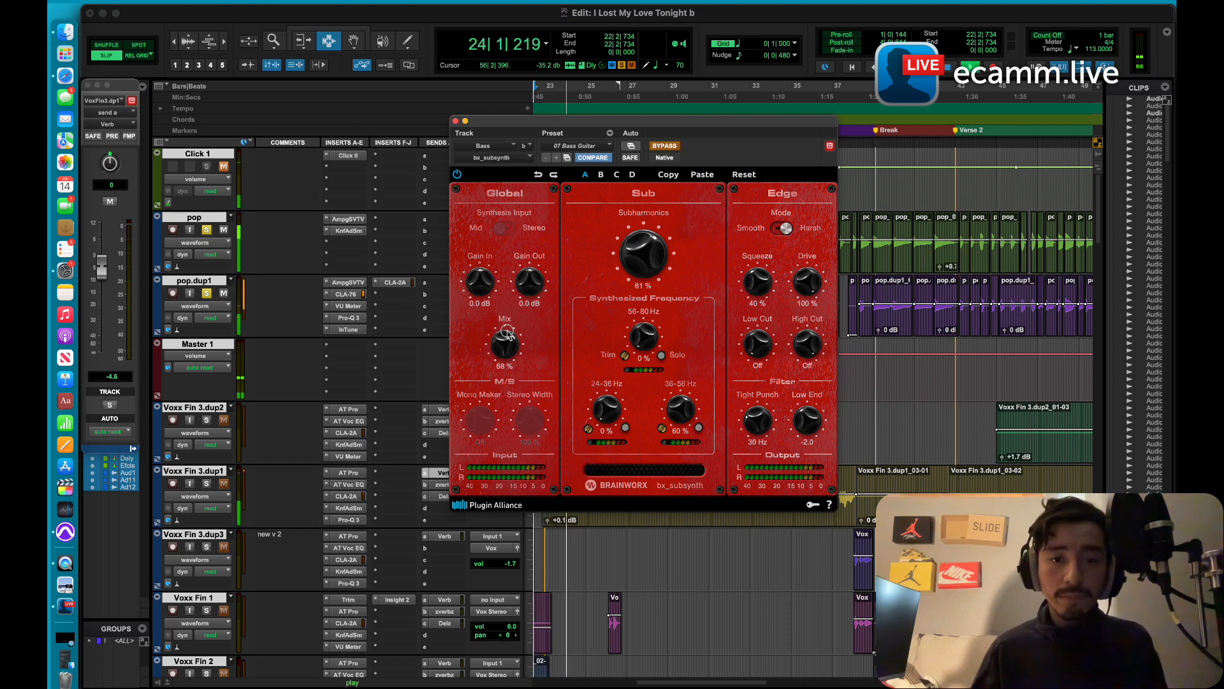
pyautogui.click(665, 147)
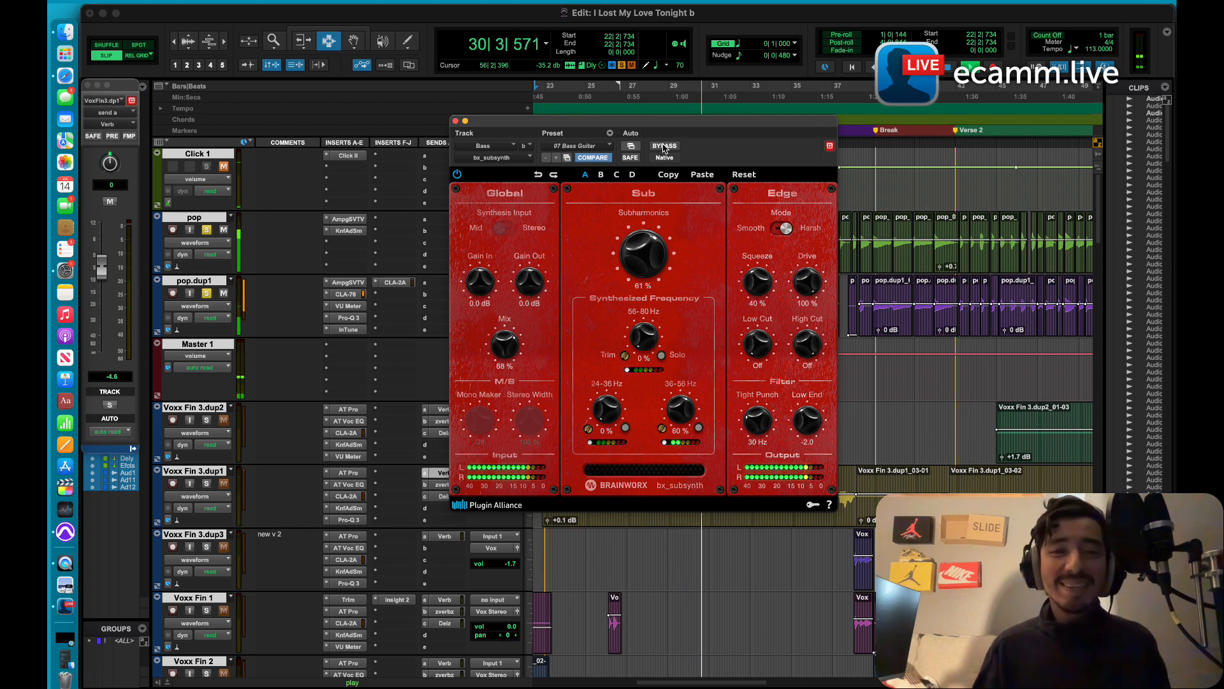
pyautogui.press('space')
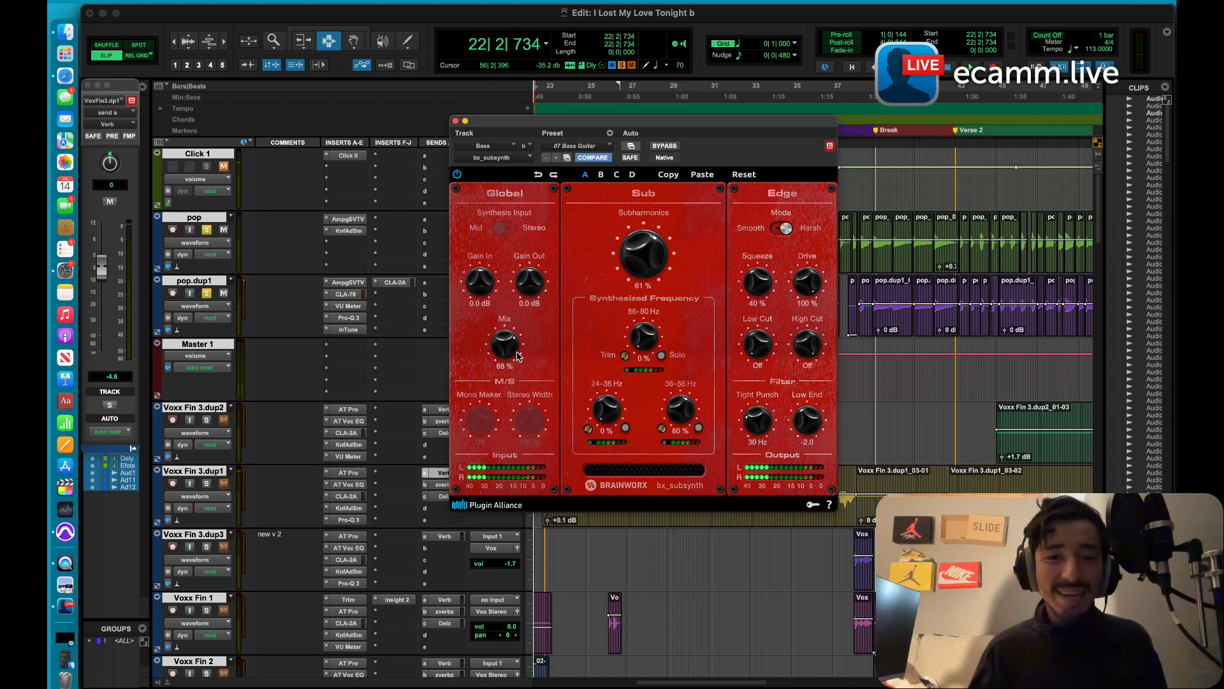
pyautogui.moveTo(518, 356); pyautogui.dragTo(510, 366)
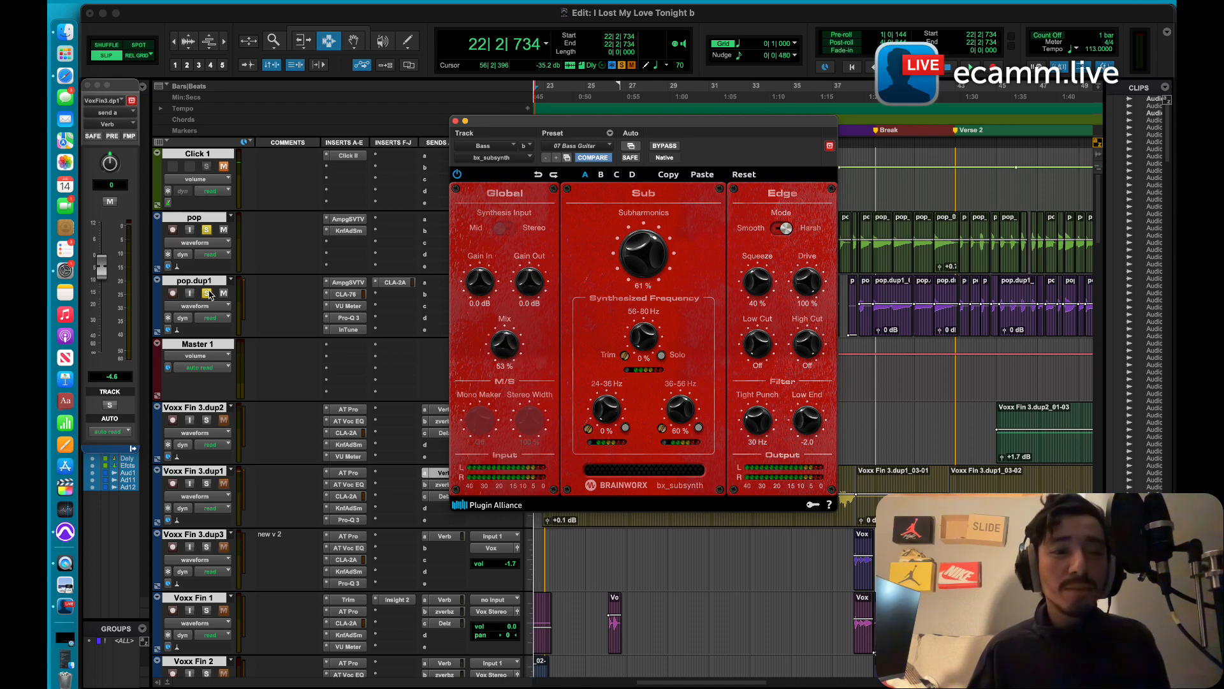
# Step: Unsolo the pop and pop.dup1 tracks and close the bx_subsynth window
pyautogui.click(206, 293)
pyautogui.click(206, 230)
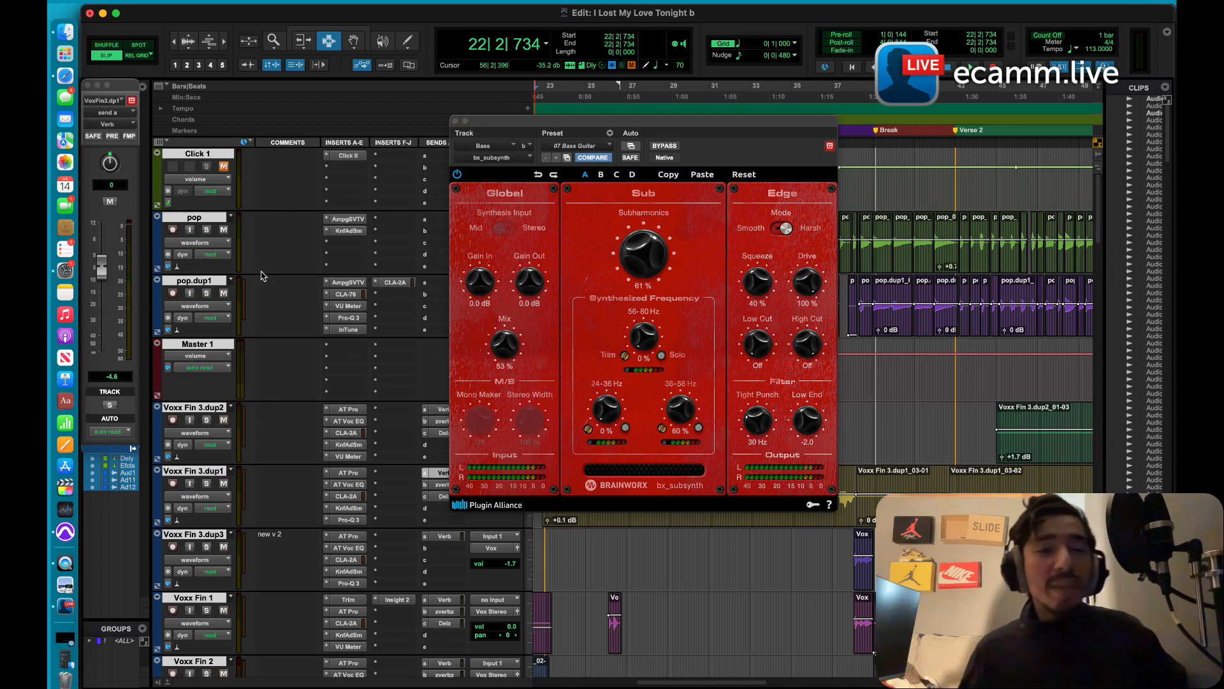
pyautogui.click(466, 121)
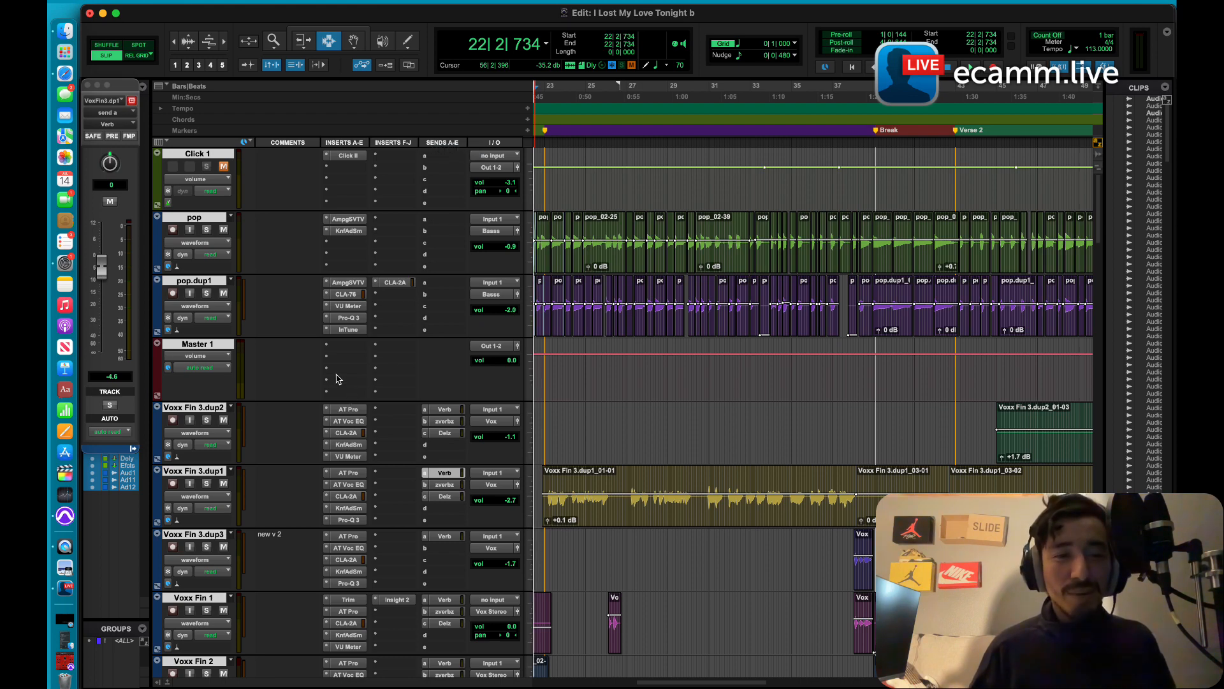
# Step: Open the Black Box HG-2MS plugin on the Kick track and reposition its window over the session
pyautogui.scroll(-5, 331, 371)
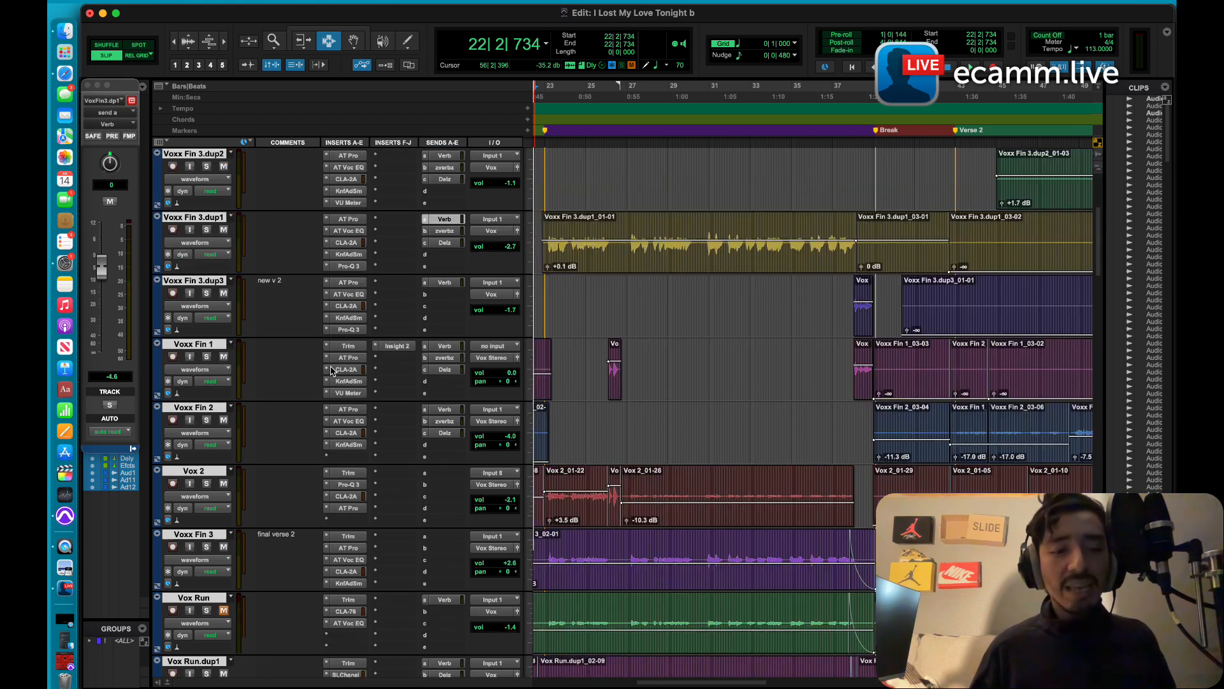
pyautogui.scroll(5, 331, 371)
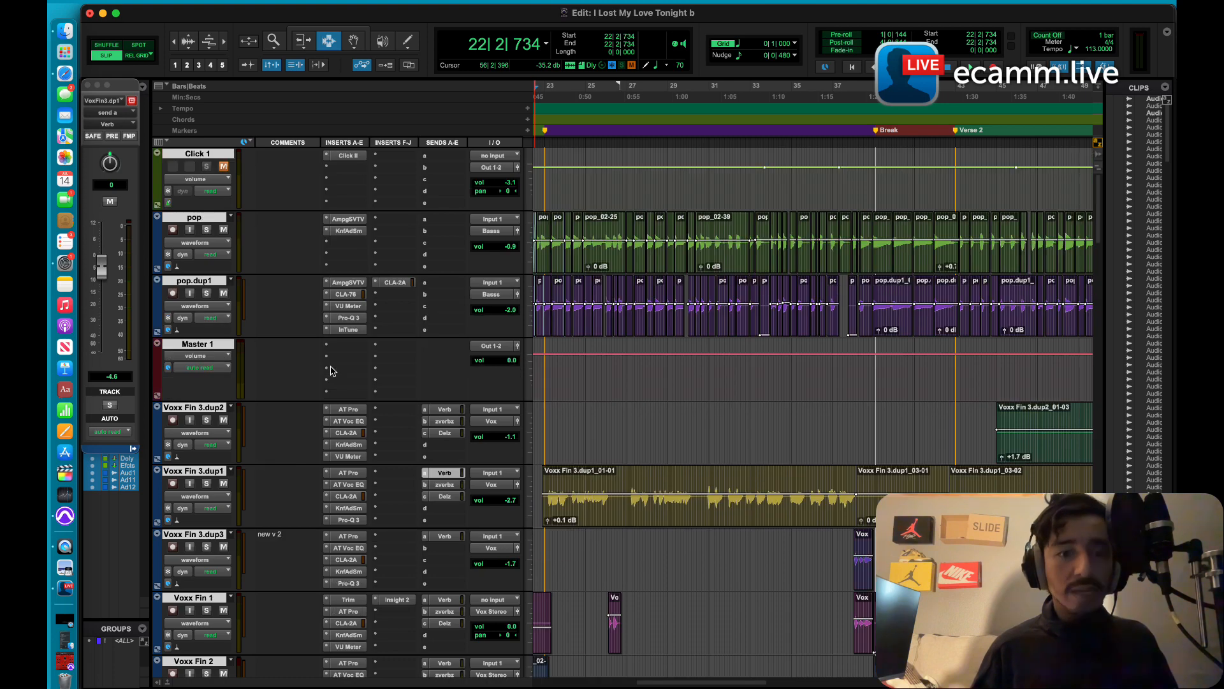
pyautogui.scroll(-10, 331, 371)
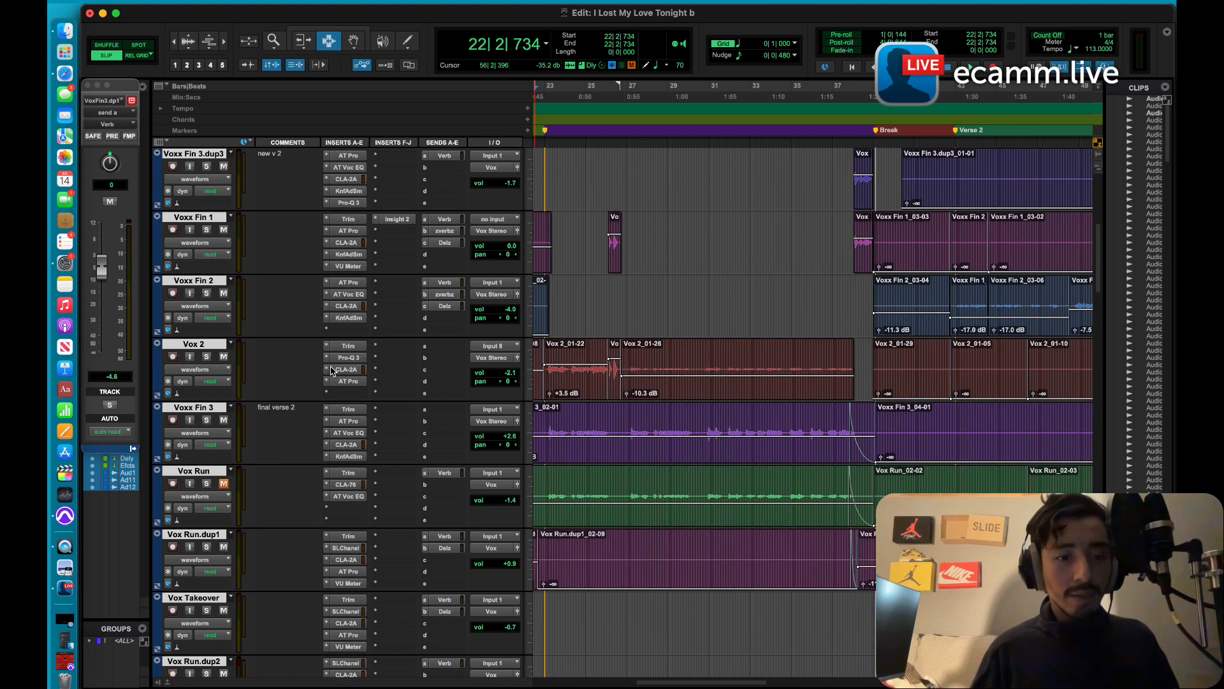
pyautogui.scroll(-1, 331, 371)
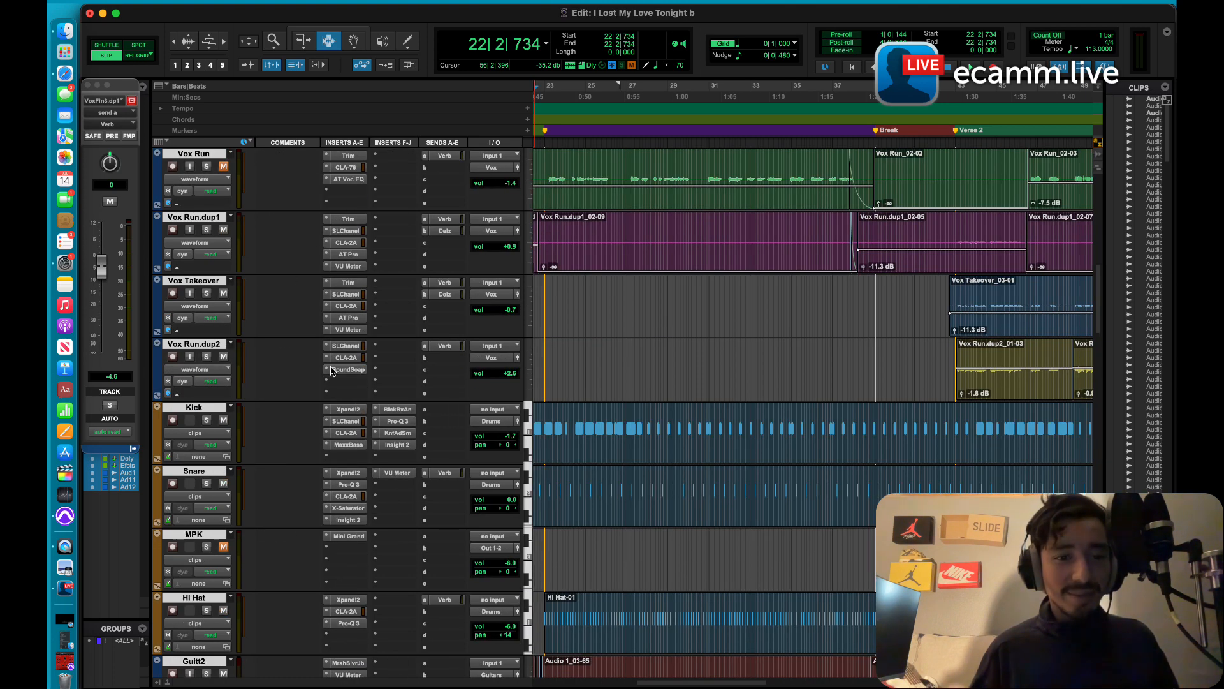
pyautogui.click(398, 410)
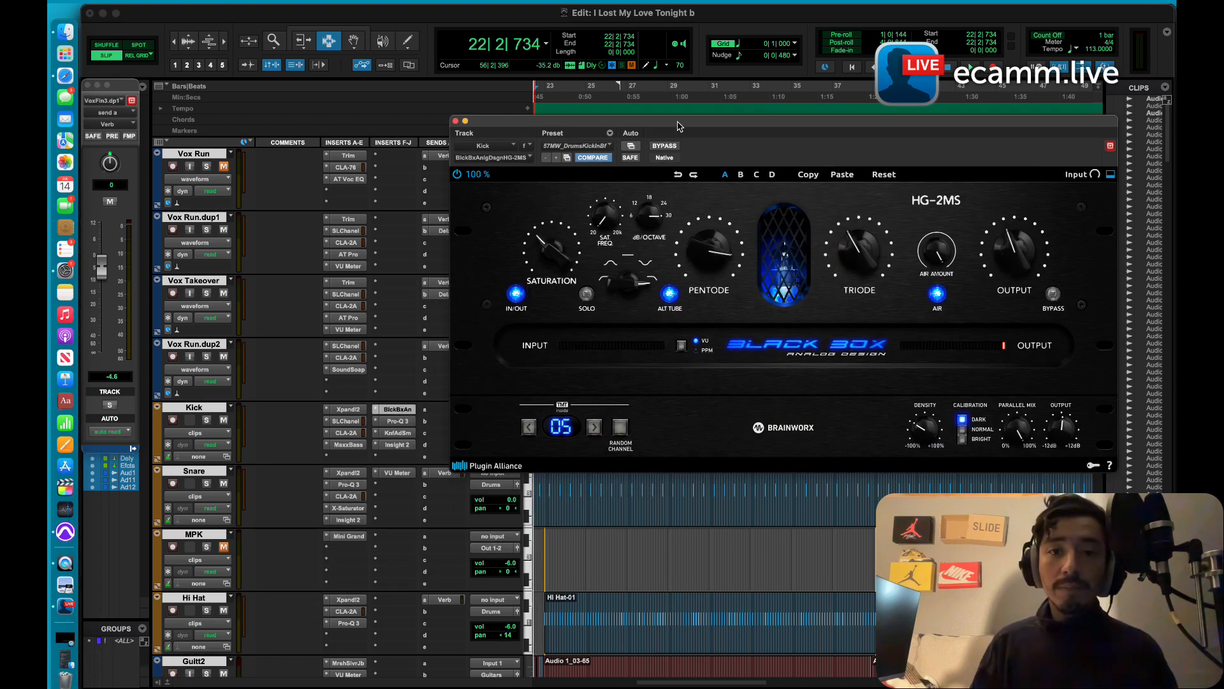
pyautogui.moveTo(678, 126); pyautogui.dragTo(528, 144)
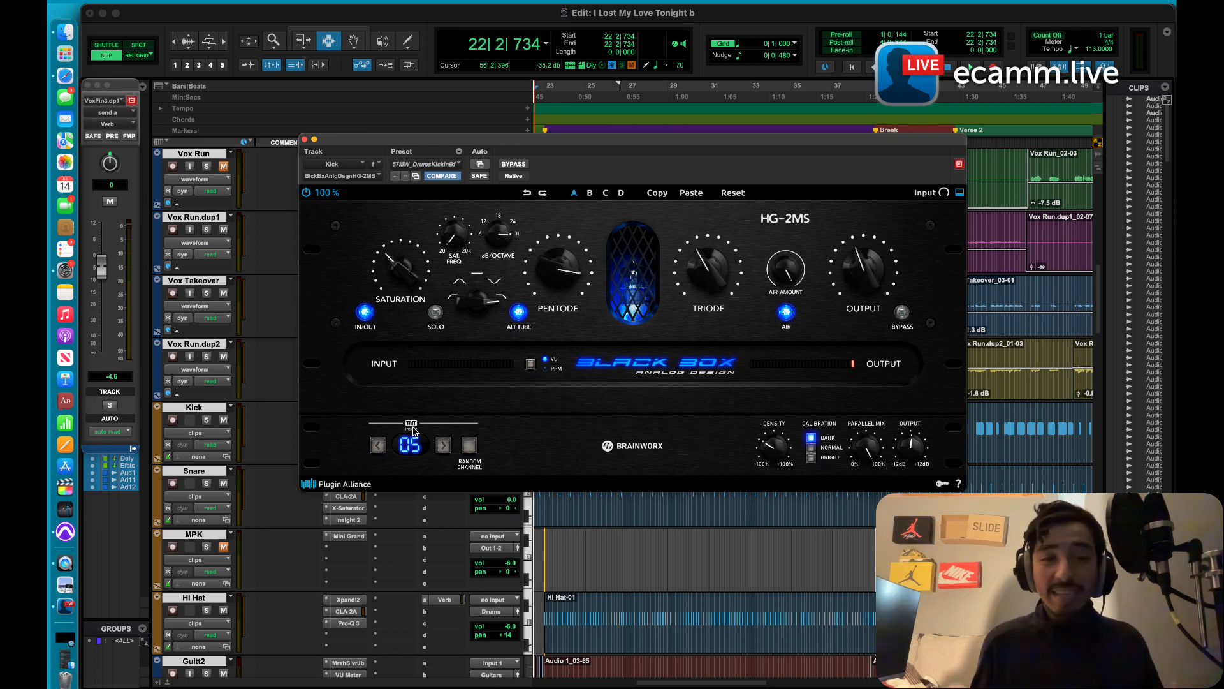
# Step: Play the song to compare the Kick with the HG-2MS bypassed and active, and stop playback
pyautogui.click(513, 165)
pyautogui.press('space')
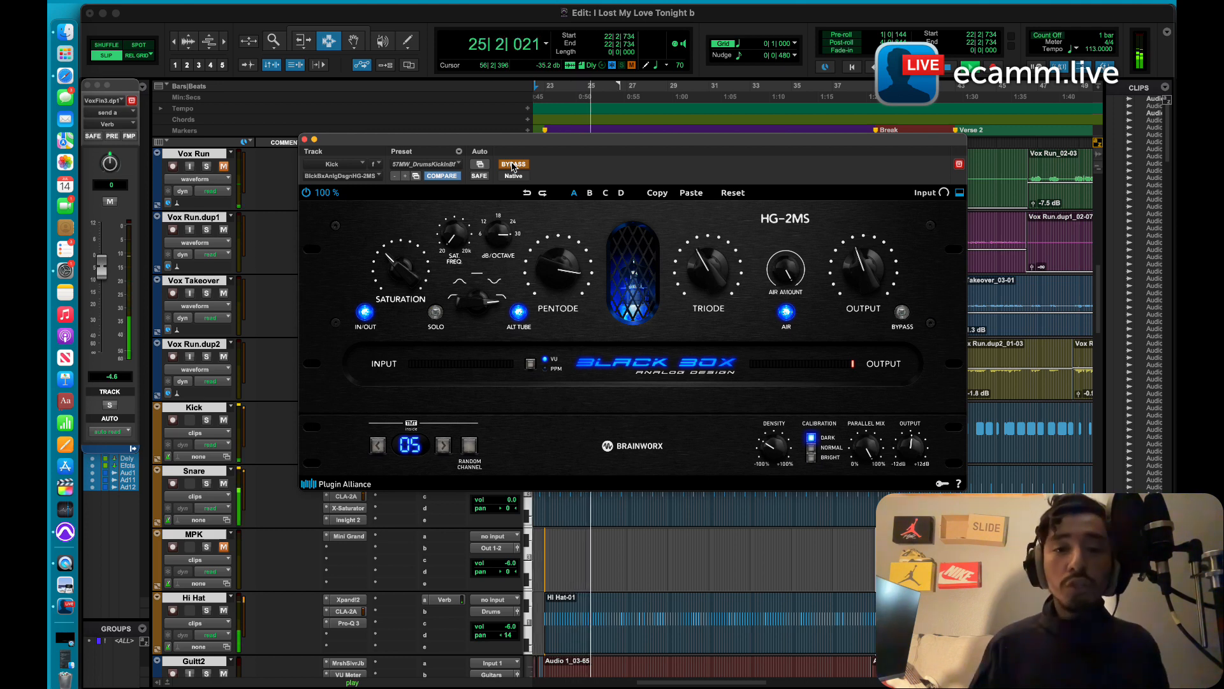
pyautogui.click(512, 165)
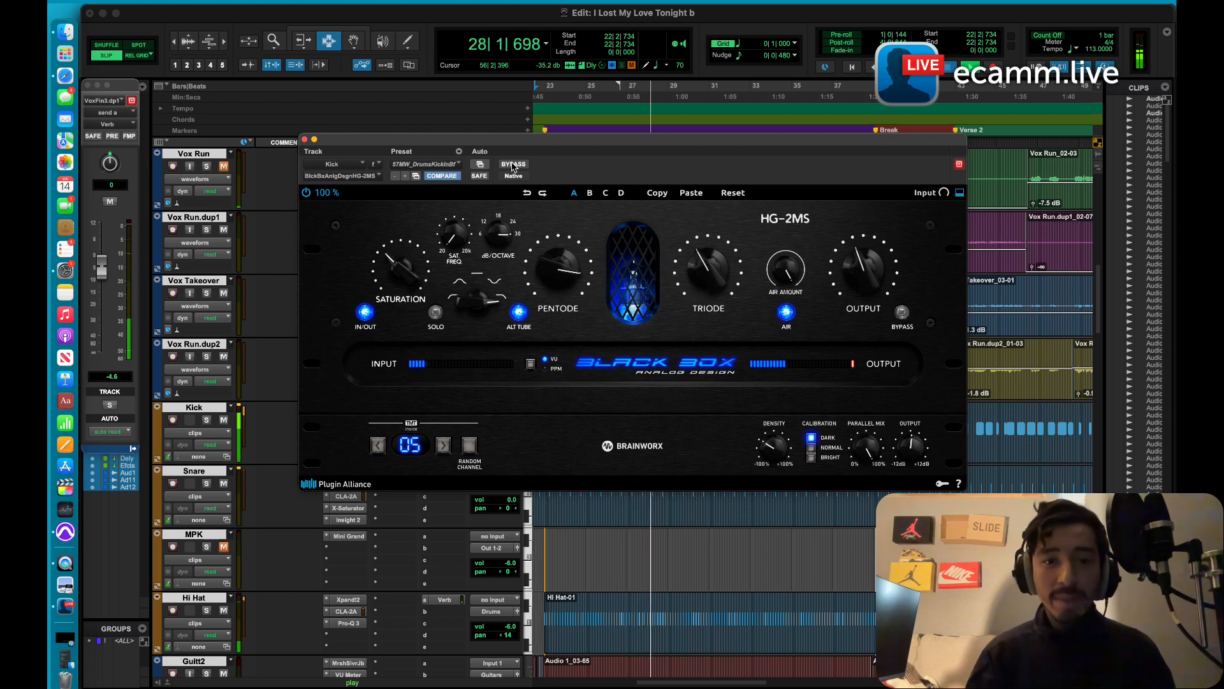
pyautogui.press('space')
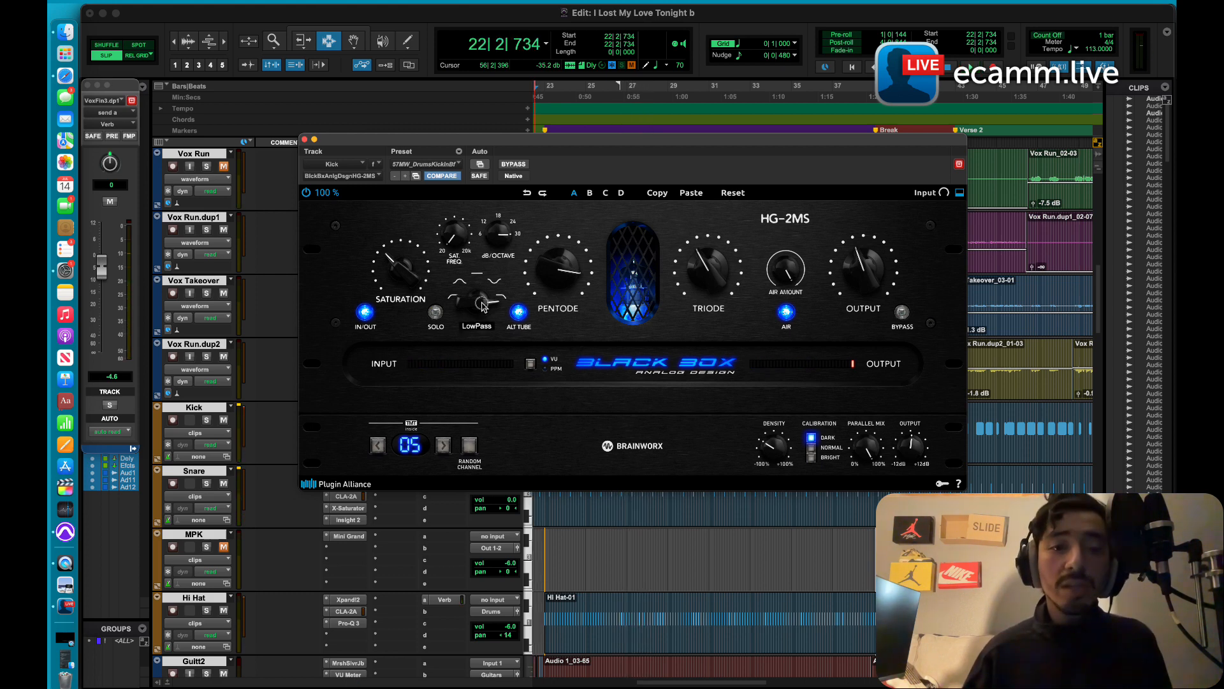
# Step: Try another saturation filter shape in the HG-2MS, return it to LowPass, and close the plugin window
pyautogui.moveTo(483, 309); pyautogui.dragTo(496, 407)
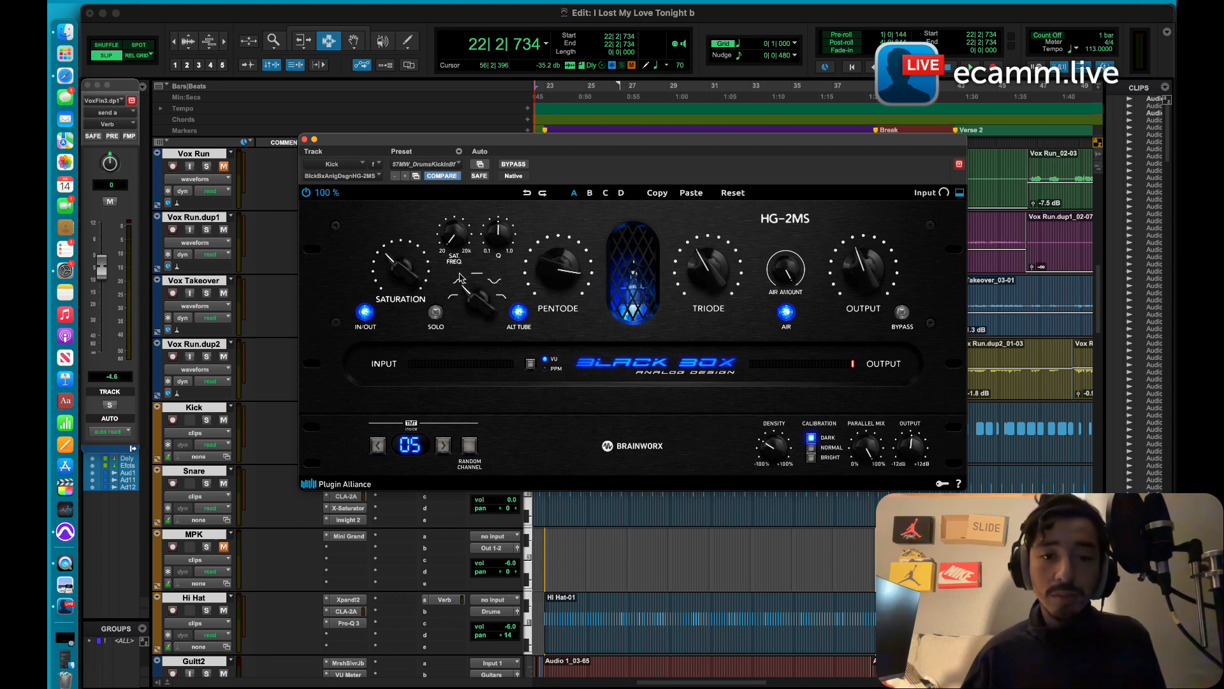
pyautogui.click(482, 299)
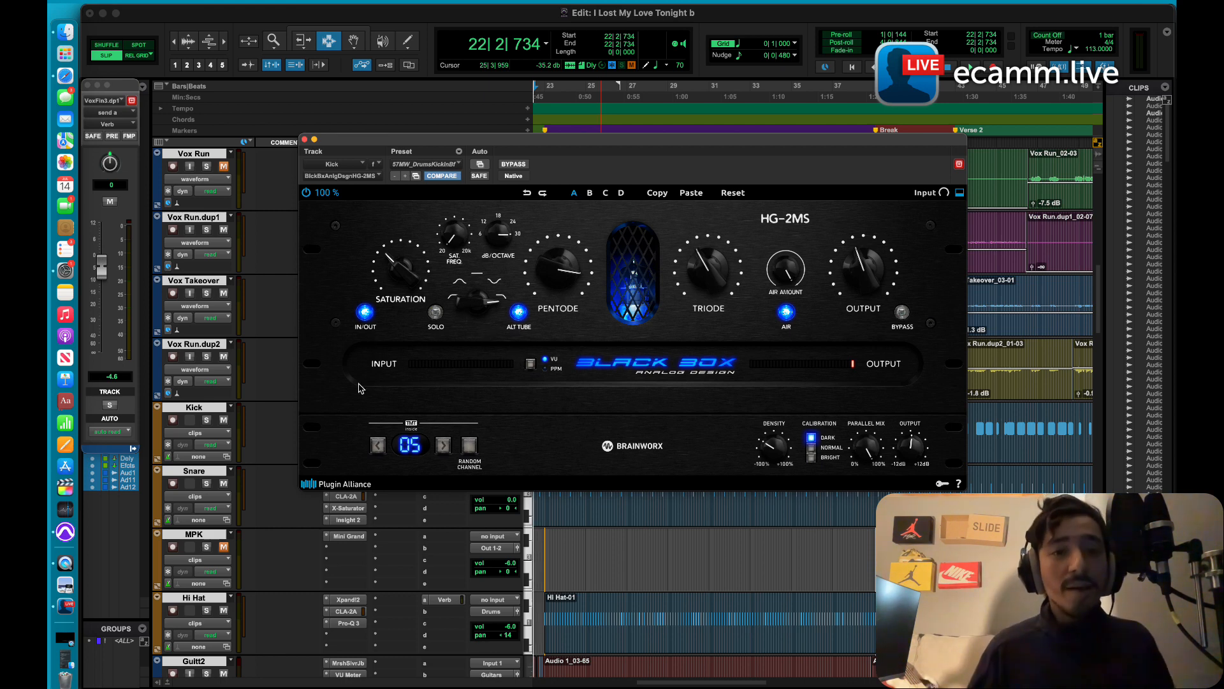
pyautogui.click(315, 140)
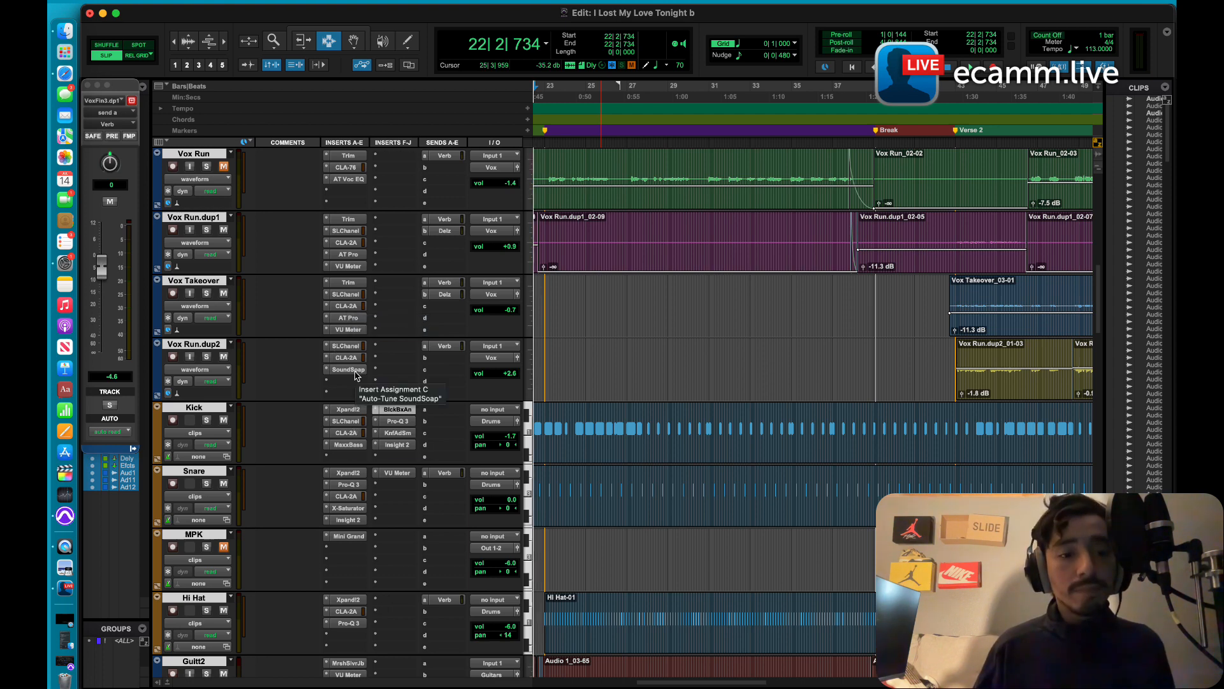
# Step: Look through the session's tracks and their insert plugins for the next effects to demonstrate, and return to the pop tracks
pyautogui.scroll(-3, 356, 376)
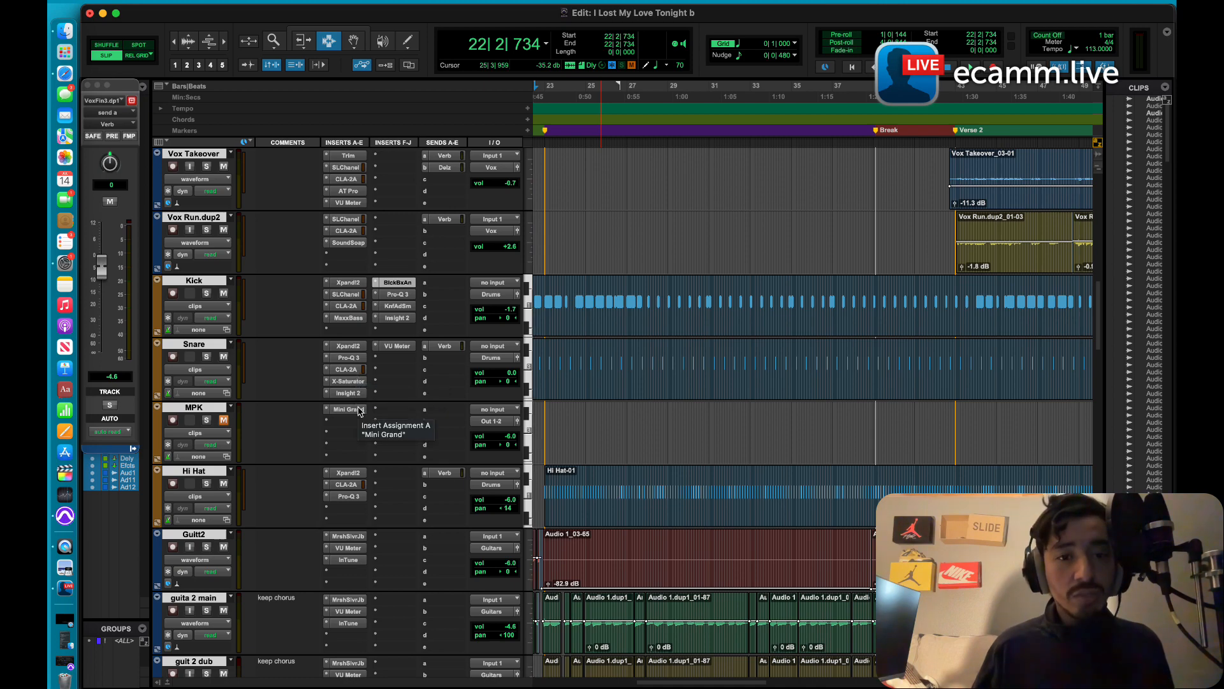
pyautogui.scroll(-3, 368, 402)
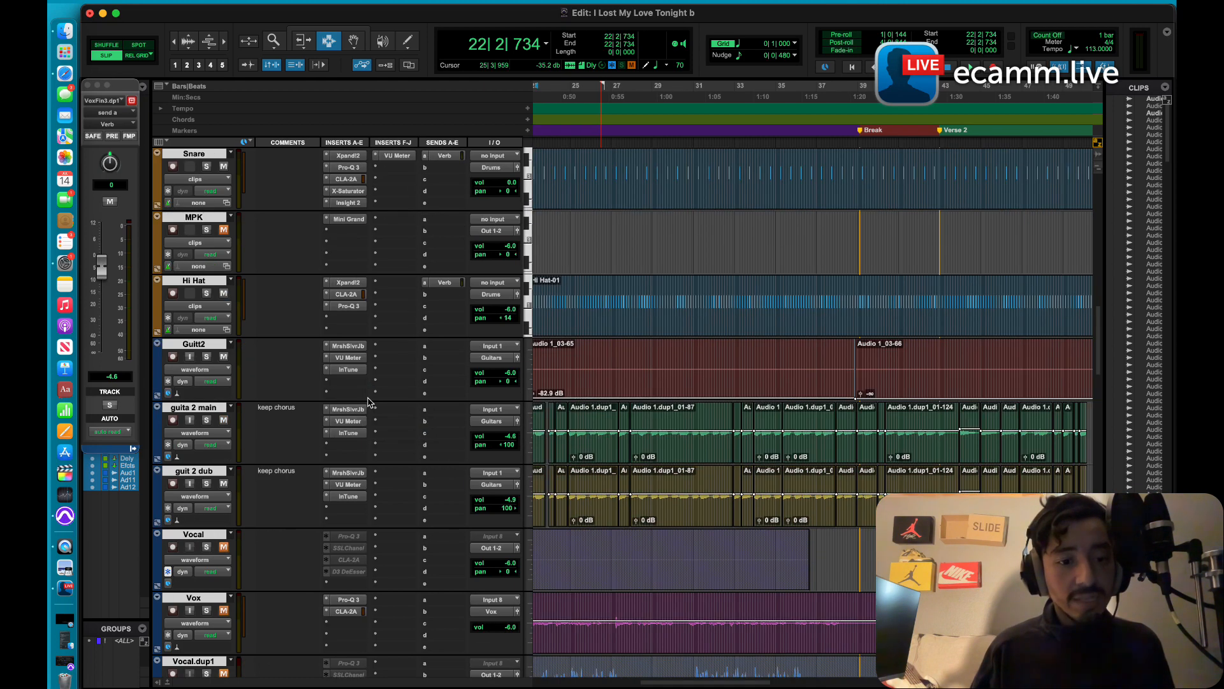
pyautogui.scroll(-6, 368, 401)
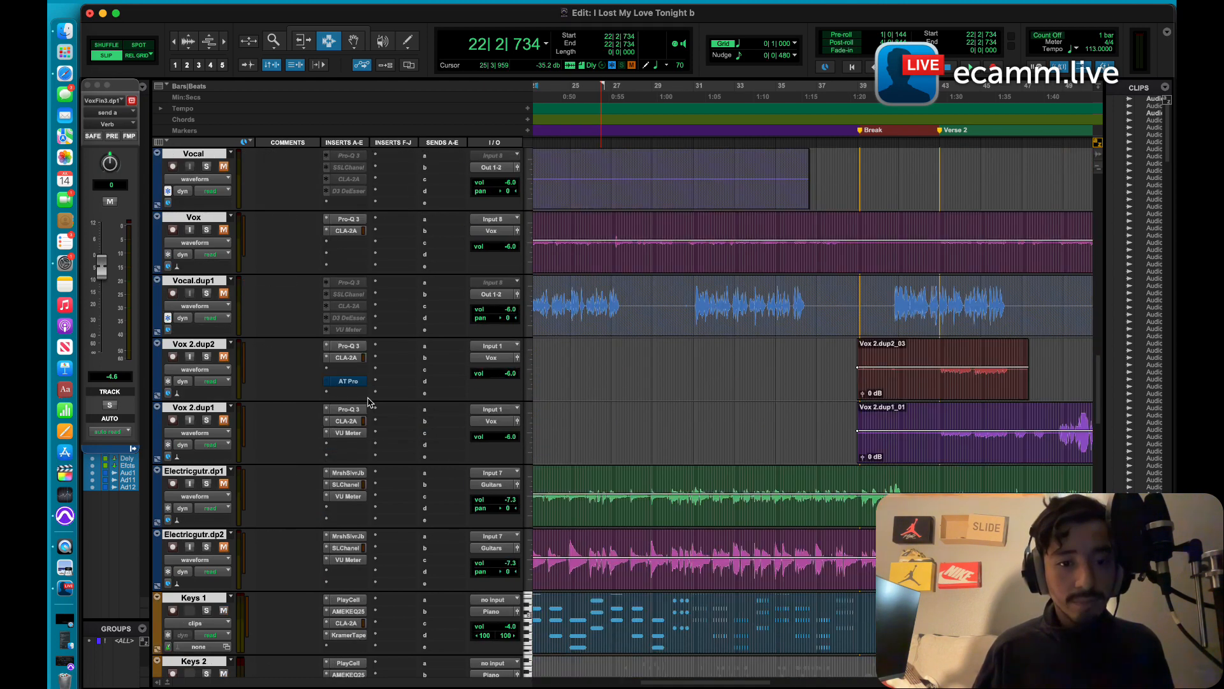
pyautogui.scroll(-10, 368, 402)
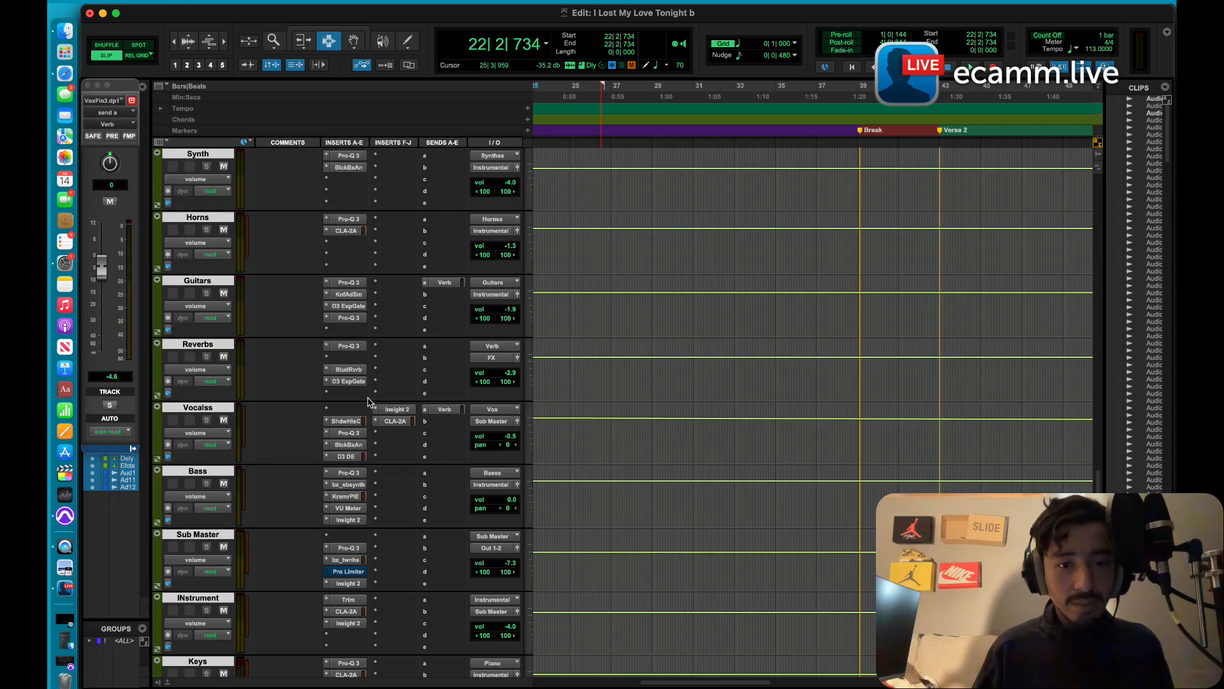
pyautogui.scroll(-10, 368, 402)
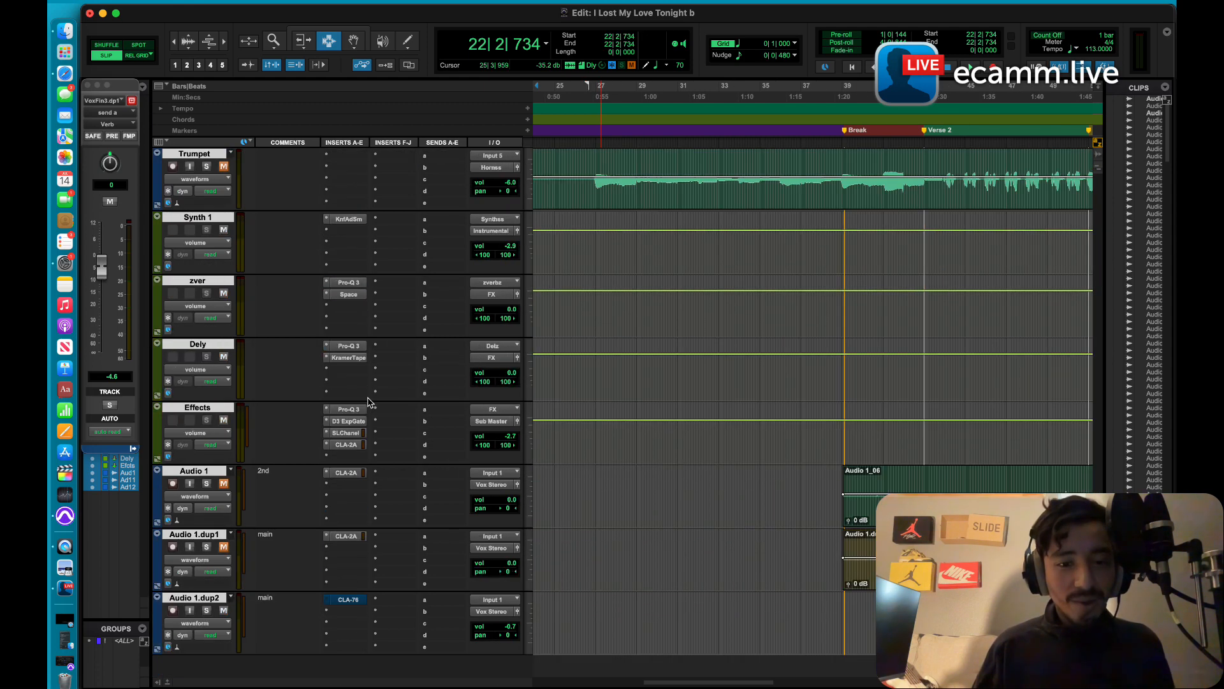
pyautogui.scroll(-10, 368, 401)
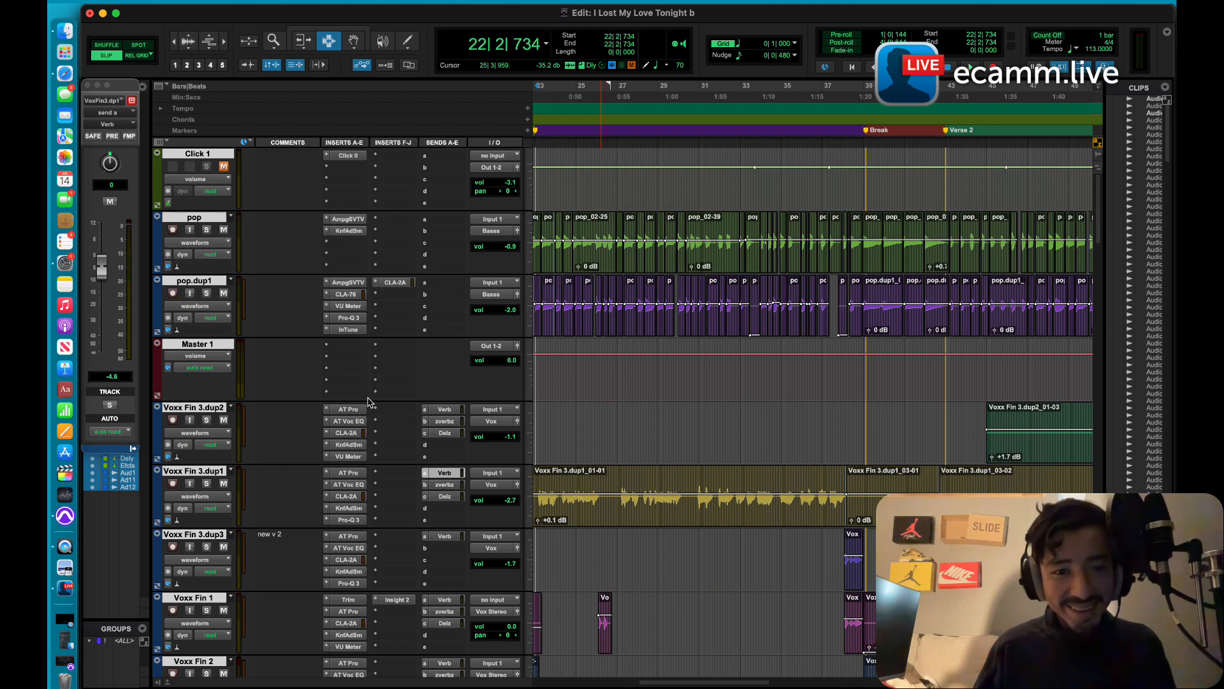
pyautogui.scroll(-5, 368, 402)
pyautogui.scroll(-5, 368, 401)
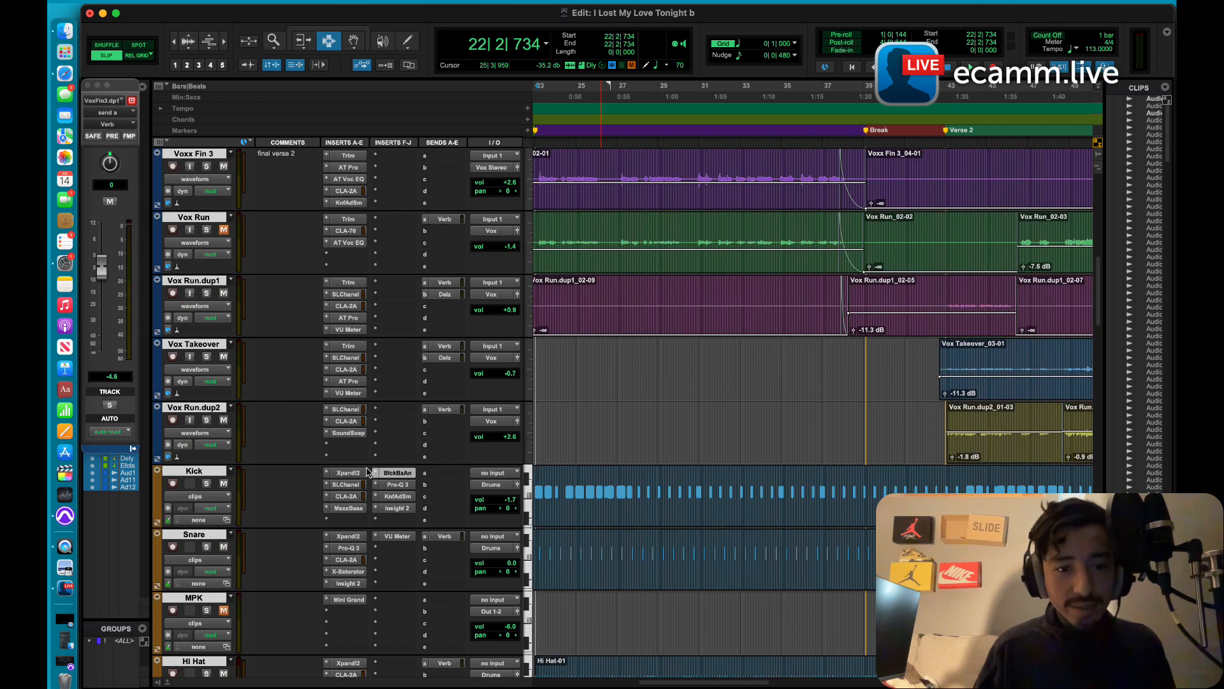
pyautogui.scroll(-15, 367, 512)
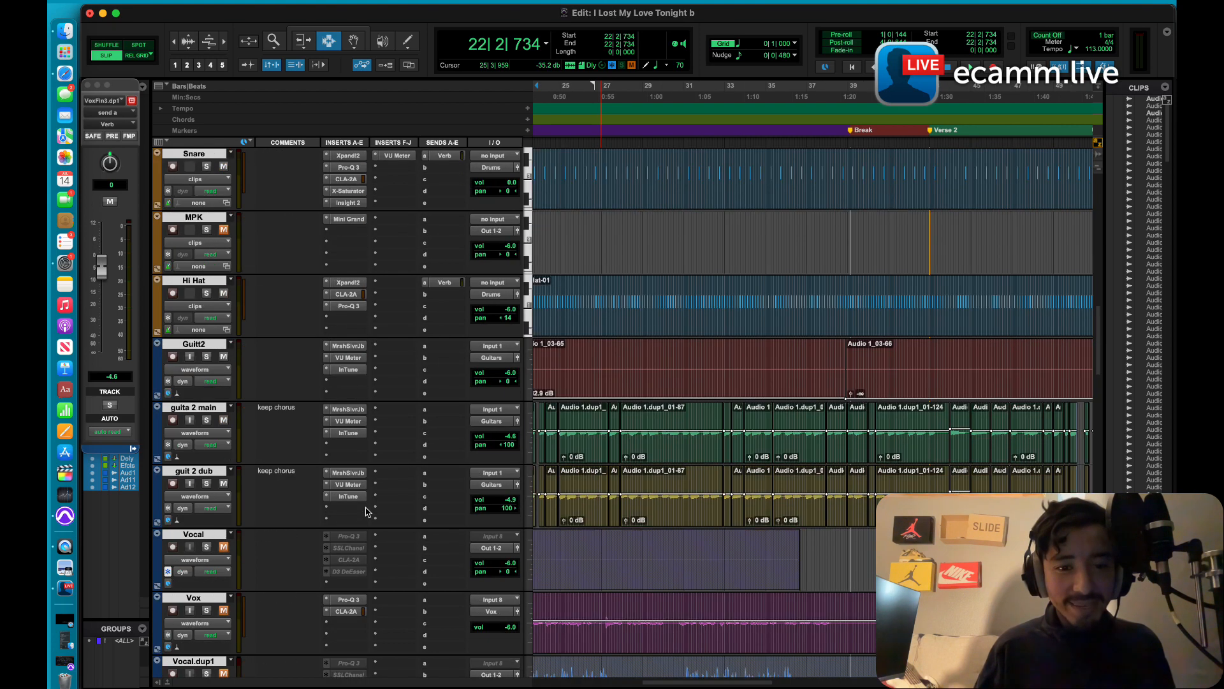
pyautogui.scroll(-3, 368, 512)
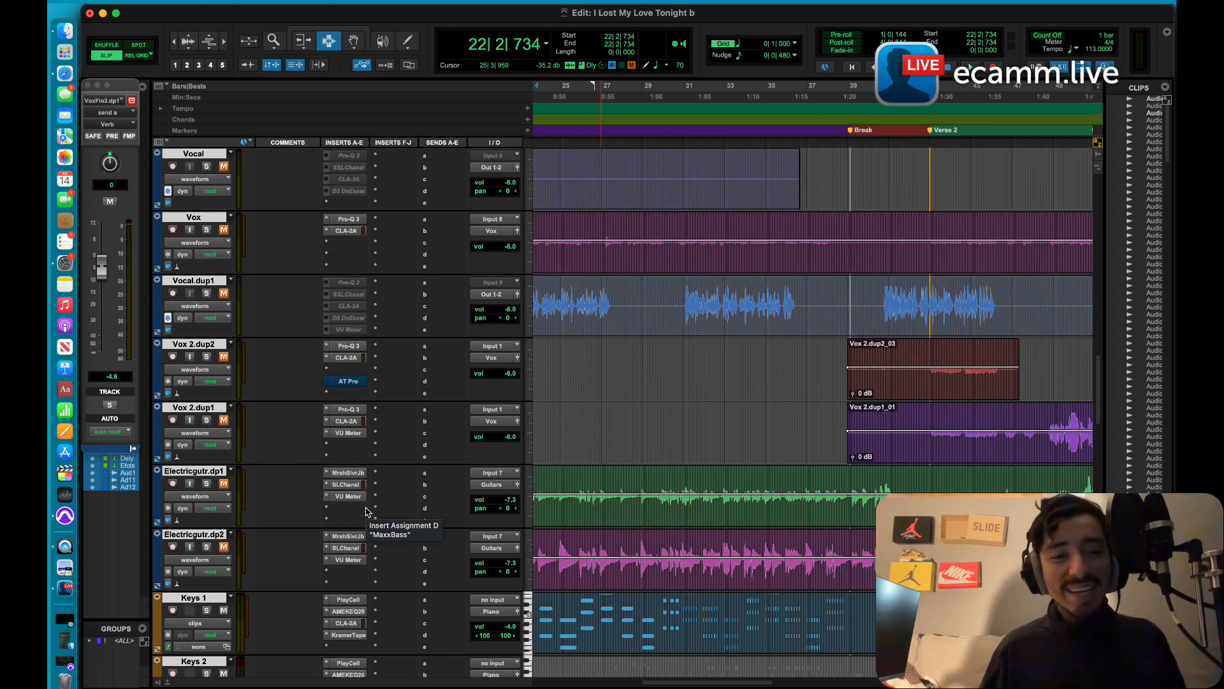
pyautogui.scroll(-2, 368, 511)
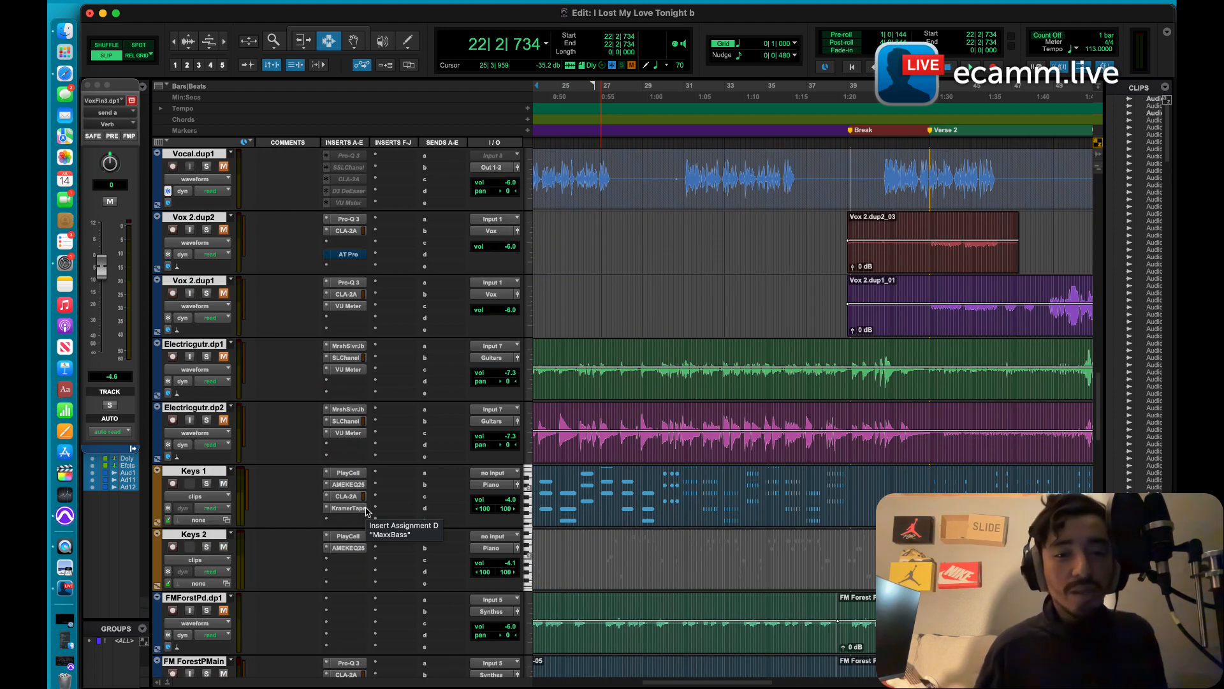
pyautogui.scroll(-3, 367, 511)
pyautogui.scroll(-4, 368, 511)
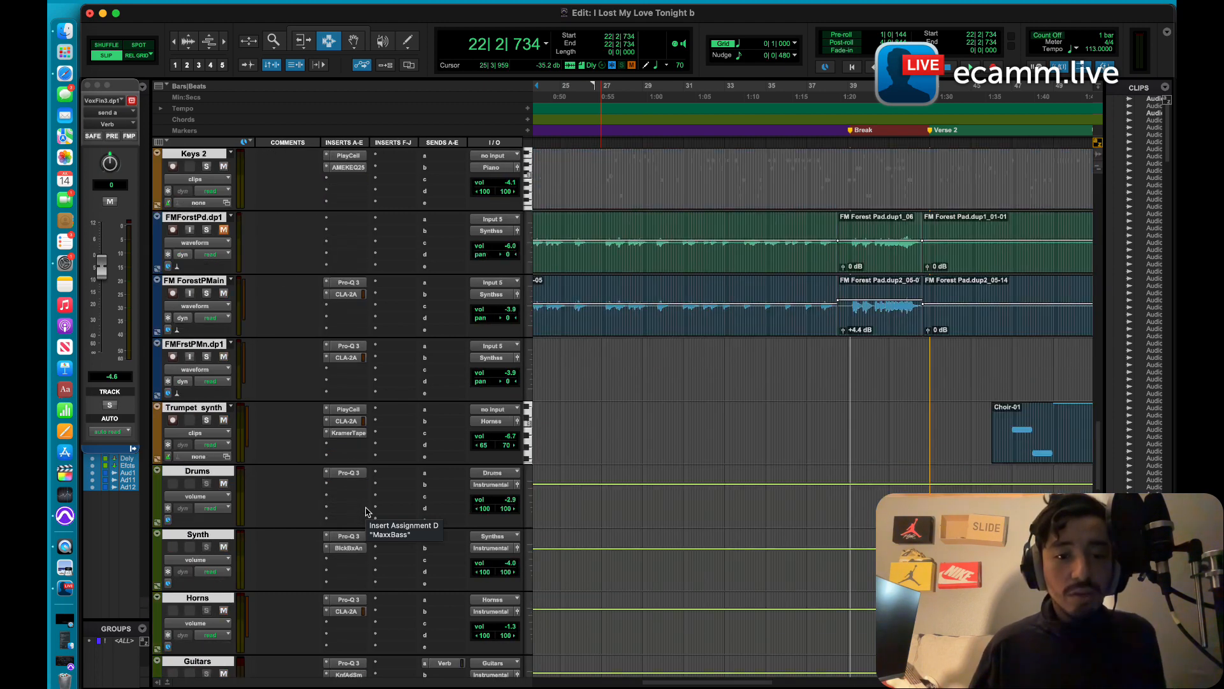
pyautogui.scroll(-6, 368, 512)
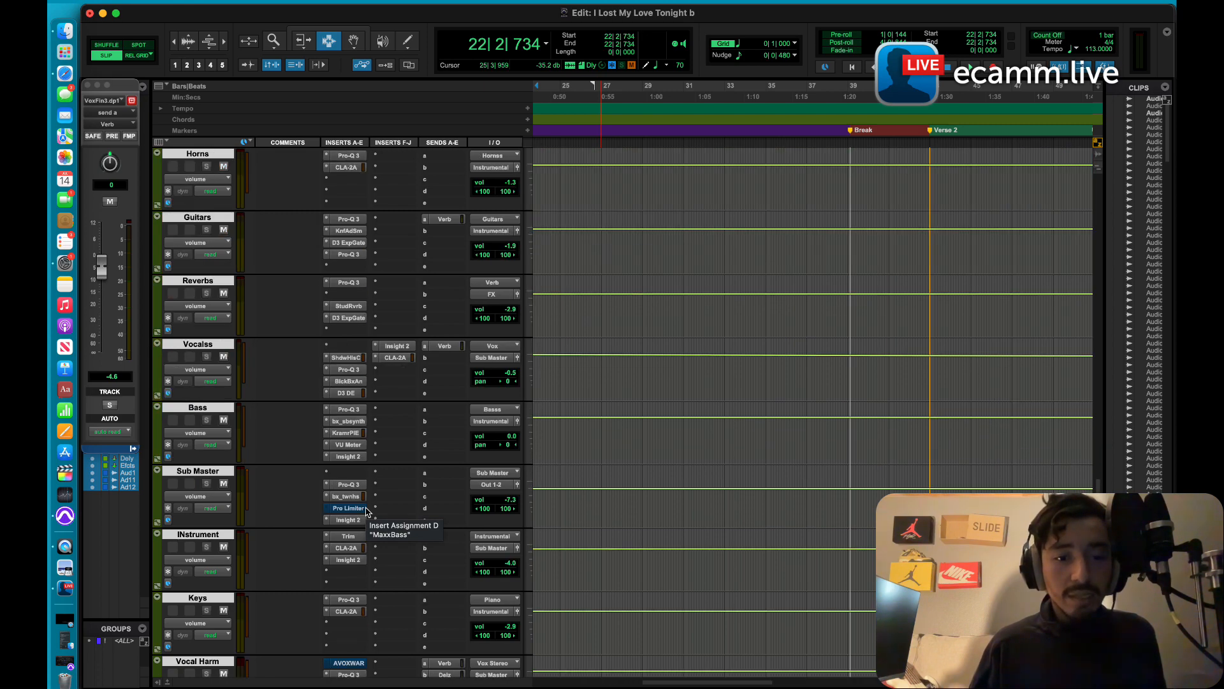
pyautogui.scroll(-5, 368, 512)
pyautogui.scroll(-6, 368, 512)
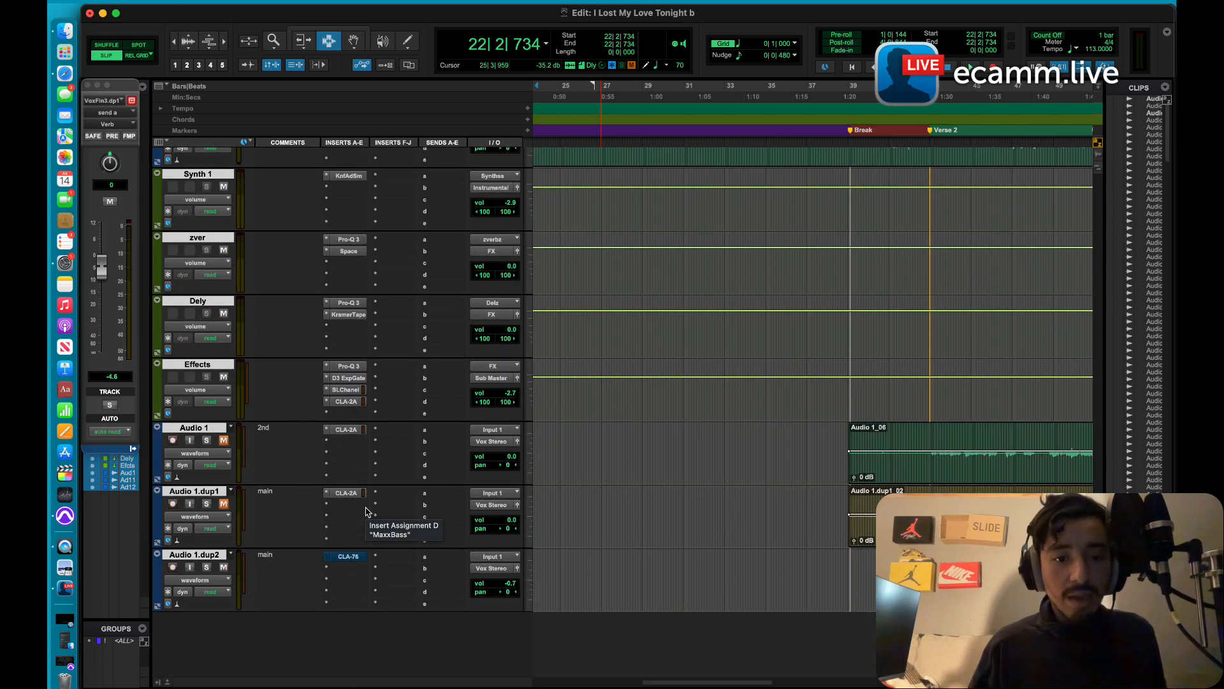
pyautogui.scroll(4, 368, 512)
pyautogui.scroll(4, 368, 511)
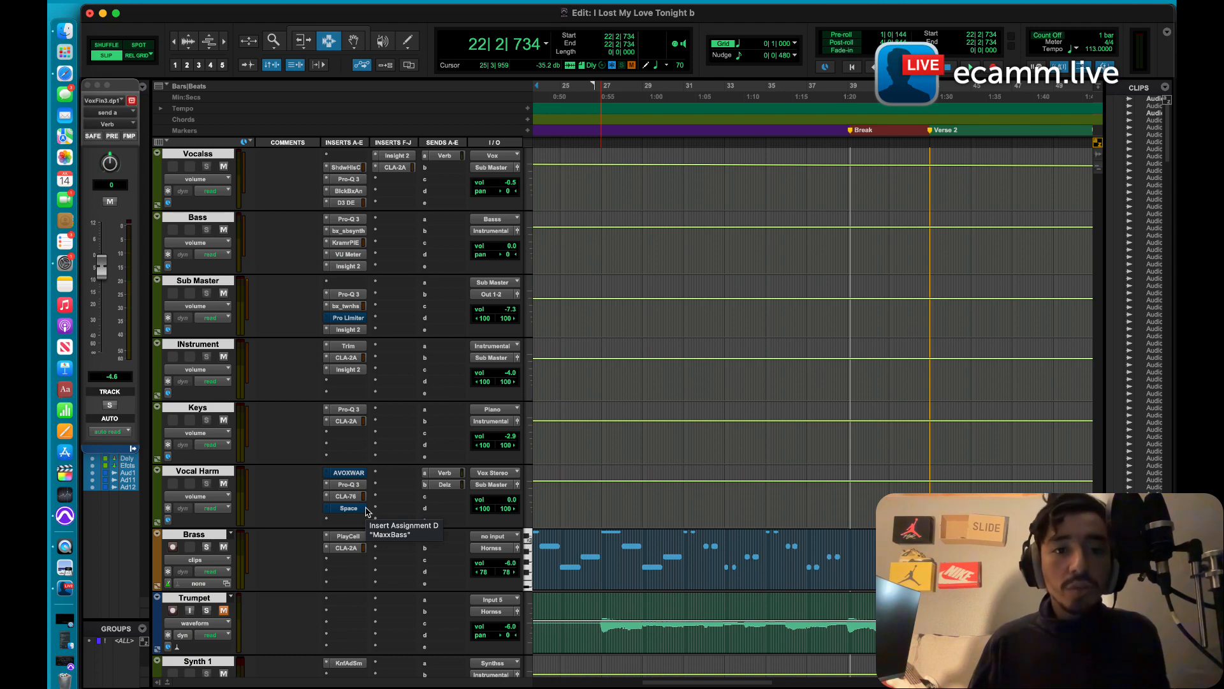
pyautogui.scroll(4, 368, 512)
pyautogui.scroll(1, 368, 511)
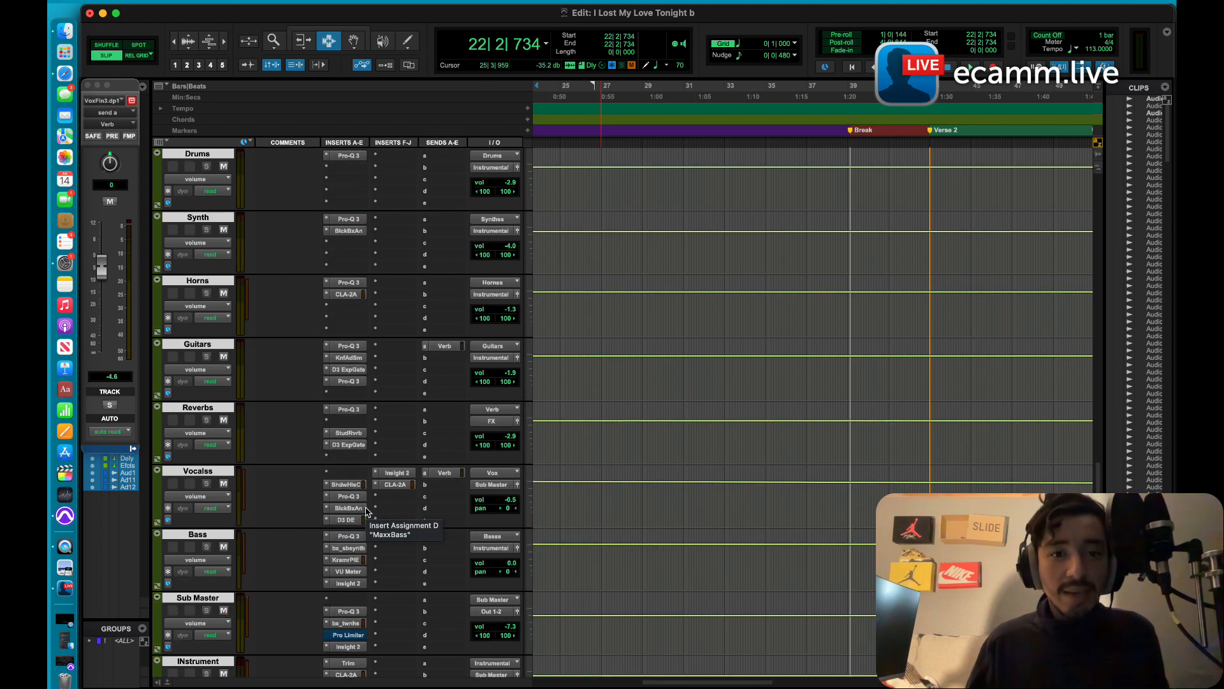
pyautogui.scroll(-9, 368, 511)
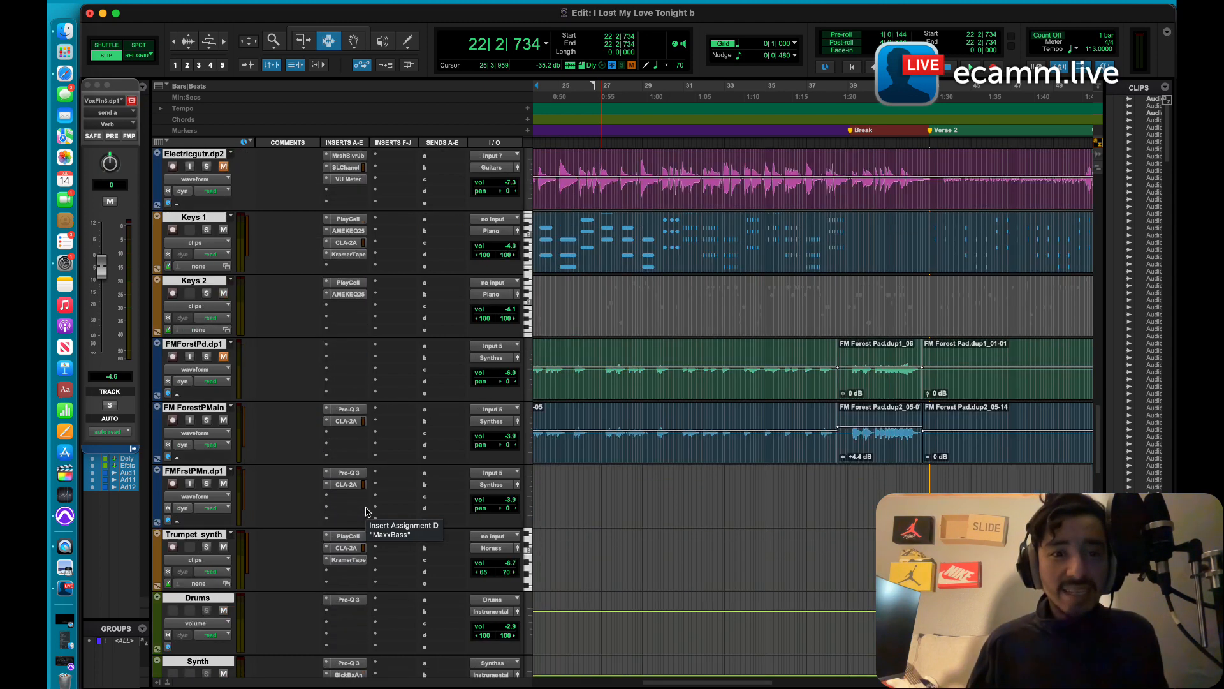
pyautogui.scroll(8, 368, 511)
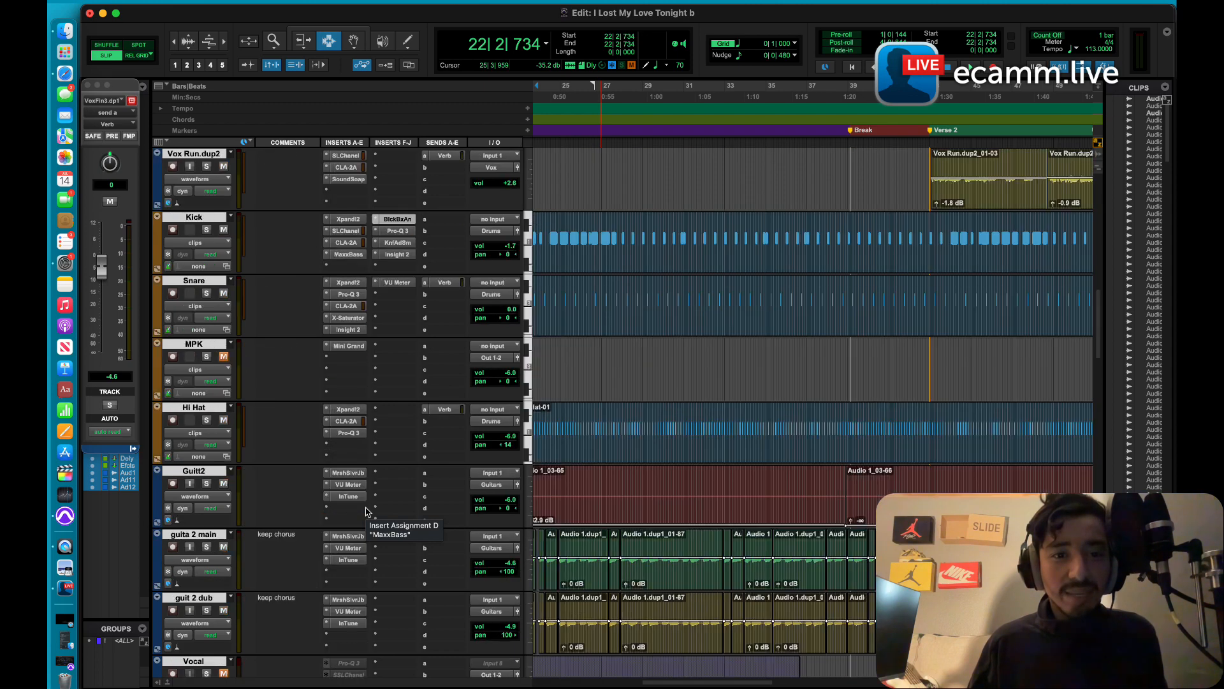
pyautogui.scroll(3, 357, 410)
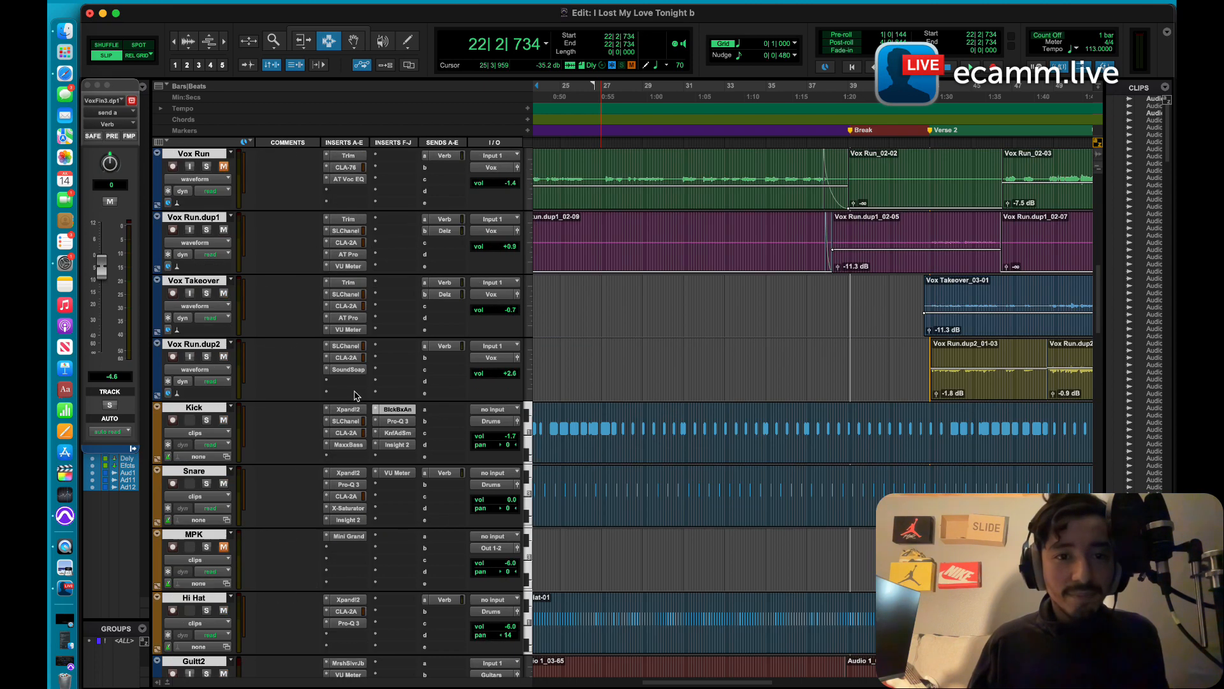
pyautogui.scroll(2, 357, 396)
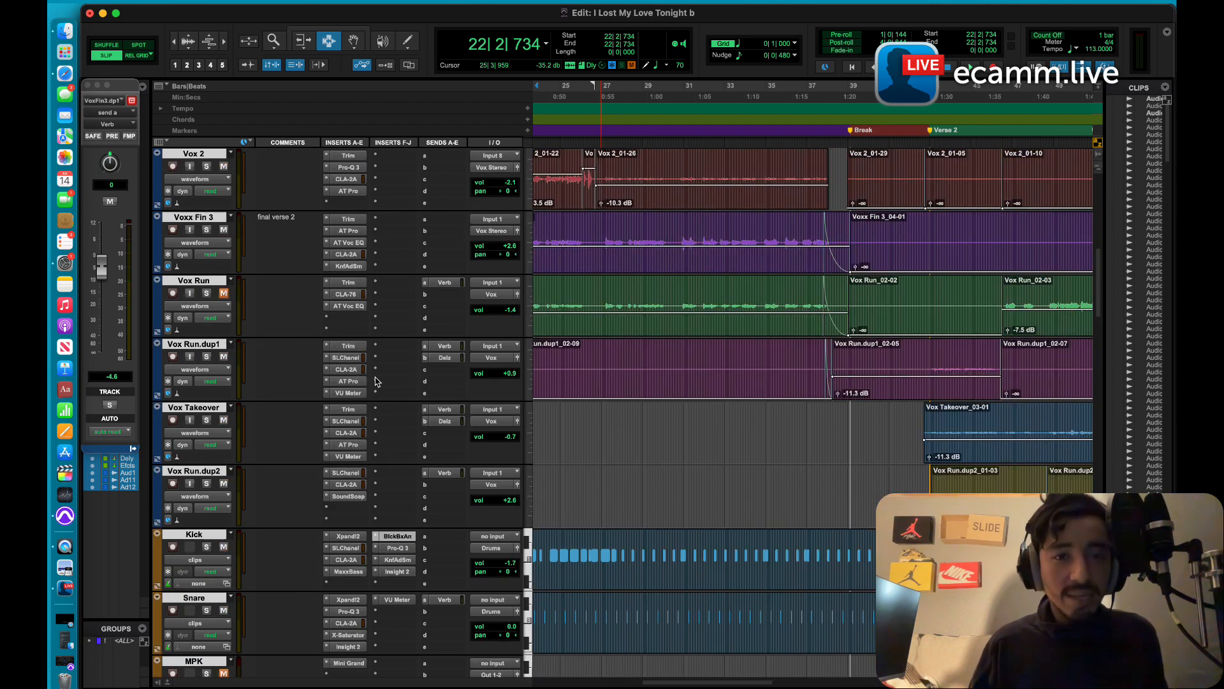
pyautogui.scroll(4, 375, 381)
pyautogui.scroll(5, 375, 382)
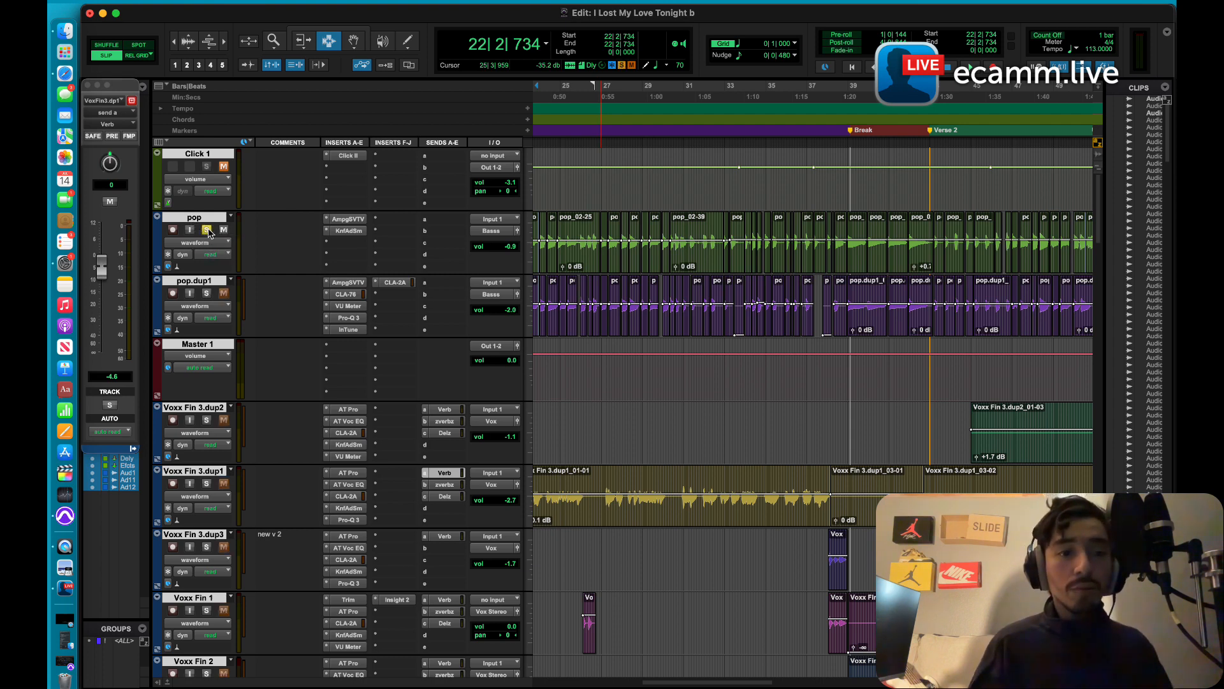
# Step: Play the soloed pop track, stop, and start playback with pop.dup1 soloed to compare the two bass tracks
pyautogui.press('space')
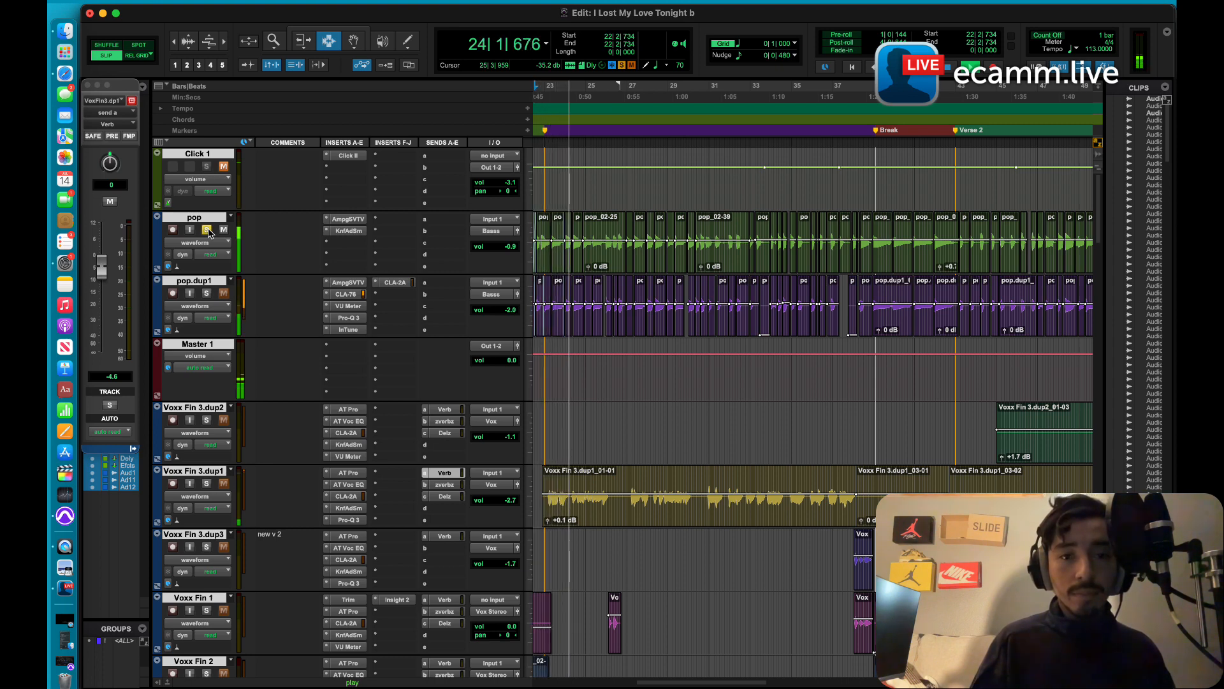
pyautogui.press('space')
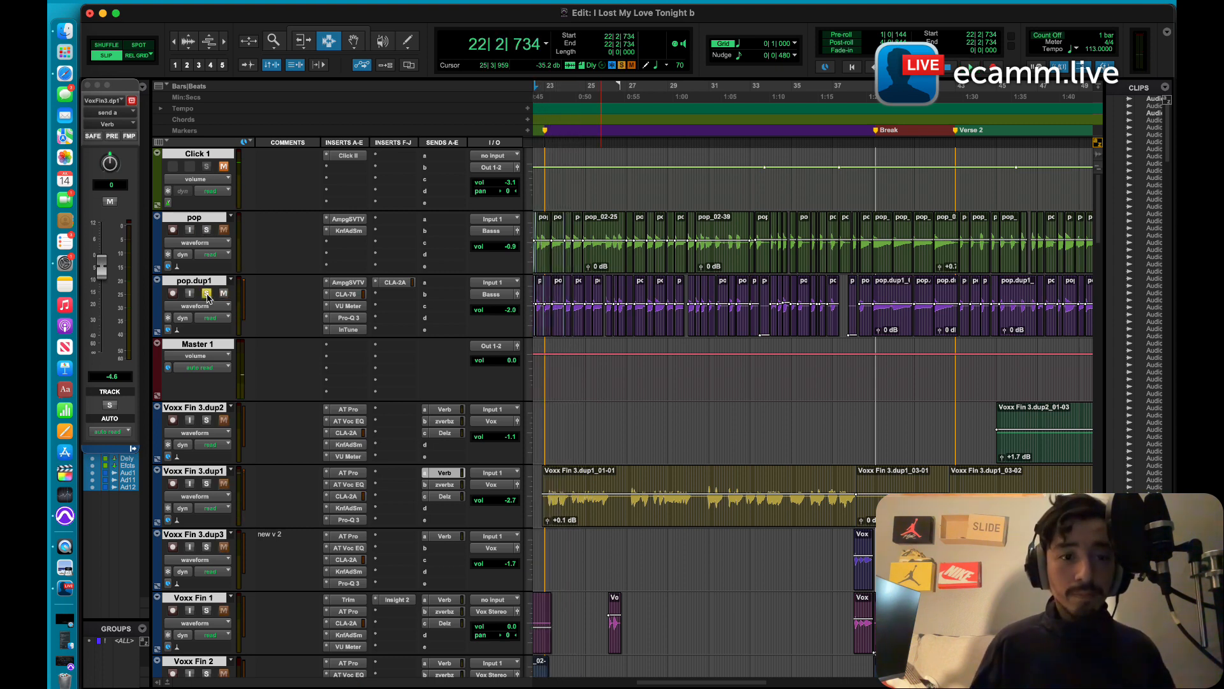
pyautogui.press('space')
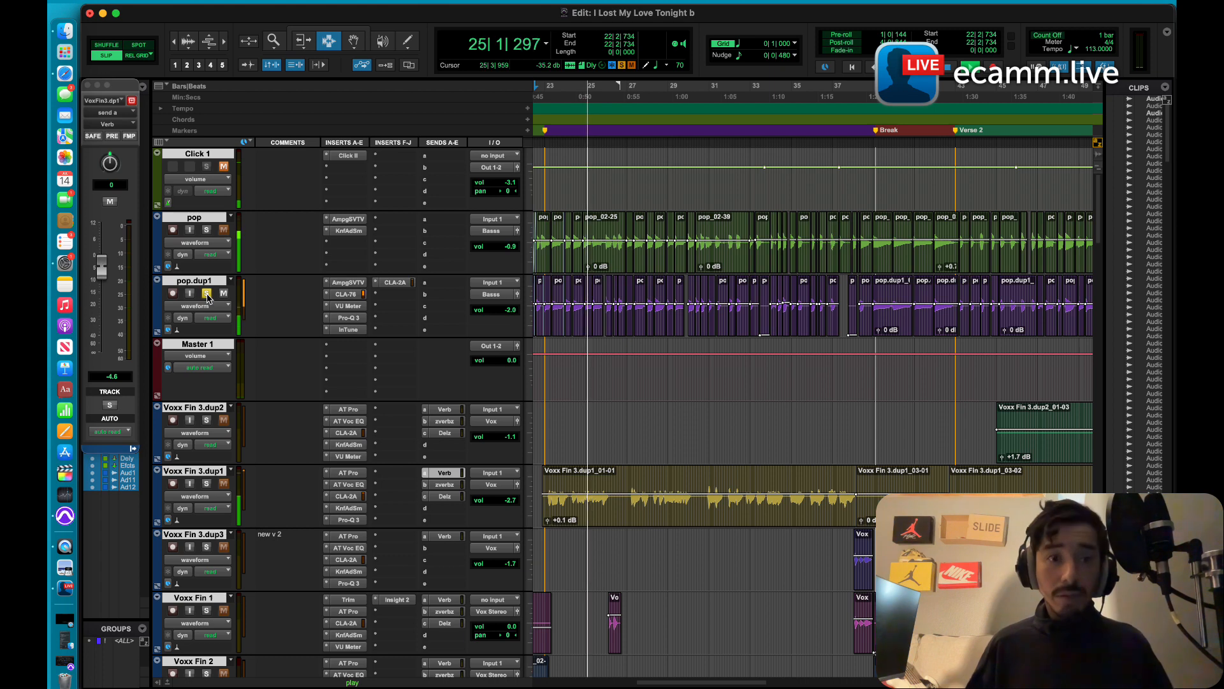
# Step: Open the CLA-76 compressor on pop.dup1, move its window clear of the inserts, and open the track's CLA-2A
pyautogui.click(346, 294)
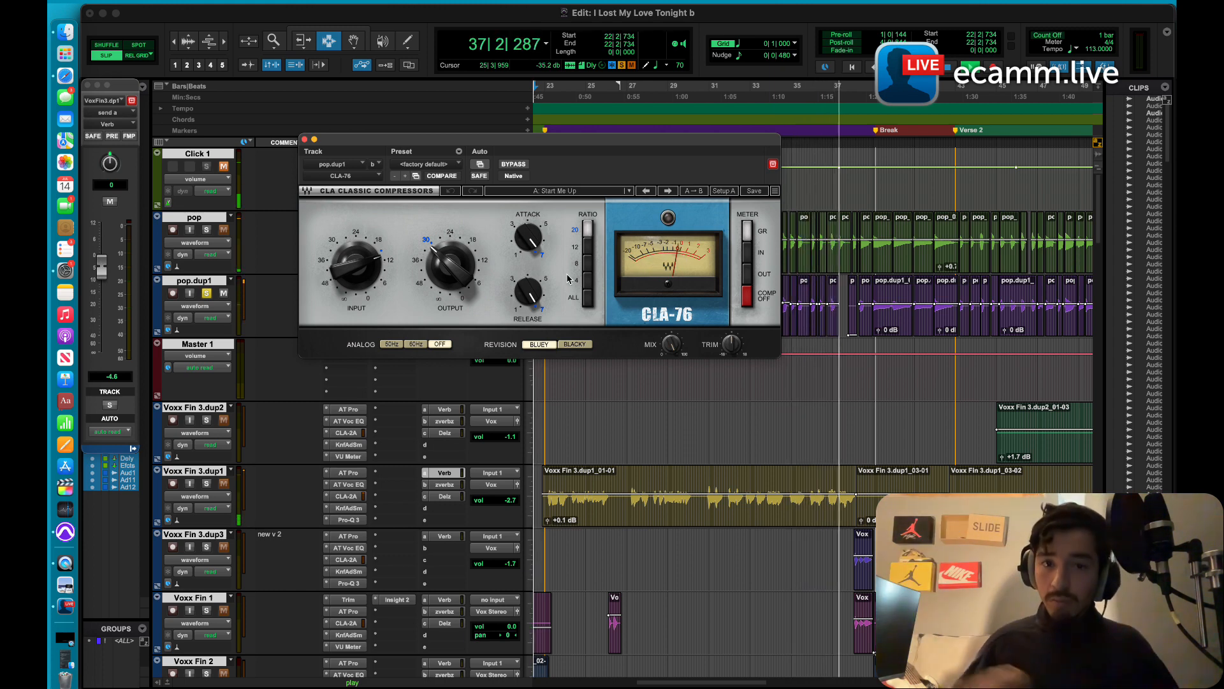
pyautogui.moveTo(479, 139); pyautogui.dragTo(628, 101)
pyautogui.click(395, 282)
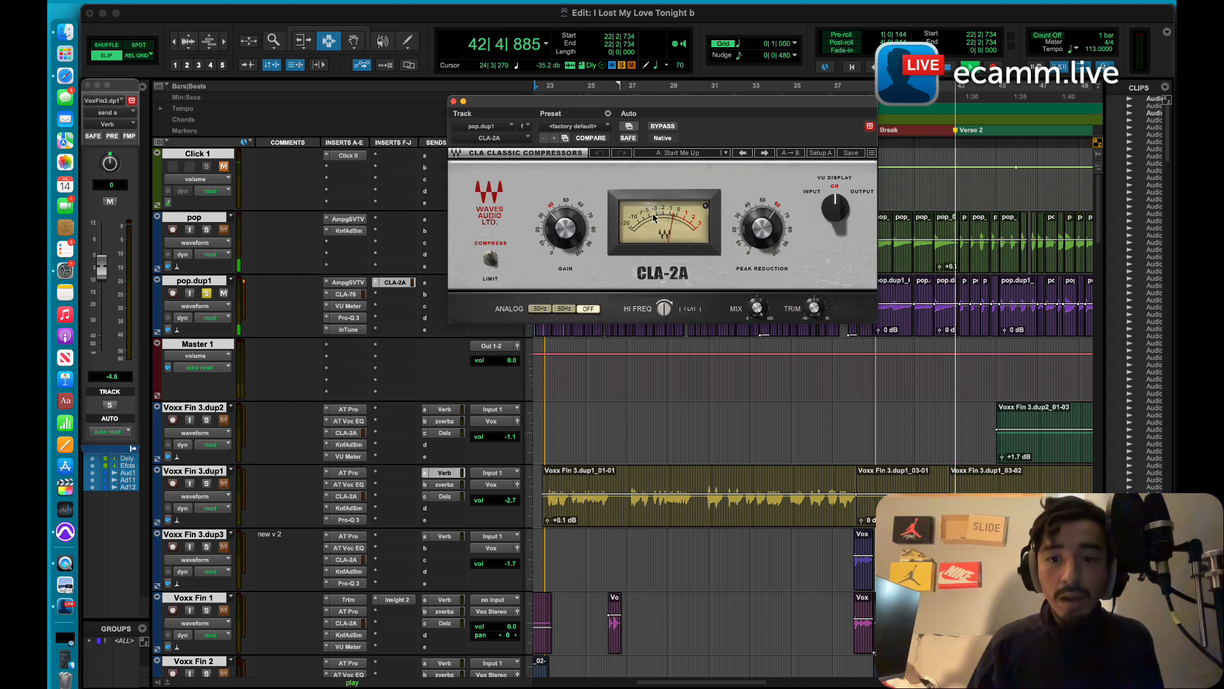
# Step: Solo pop alongside pop.dup1 to hear both bass tracks together, and stop playback
pyautogui.click(206, 230)
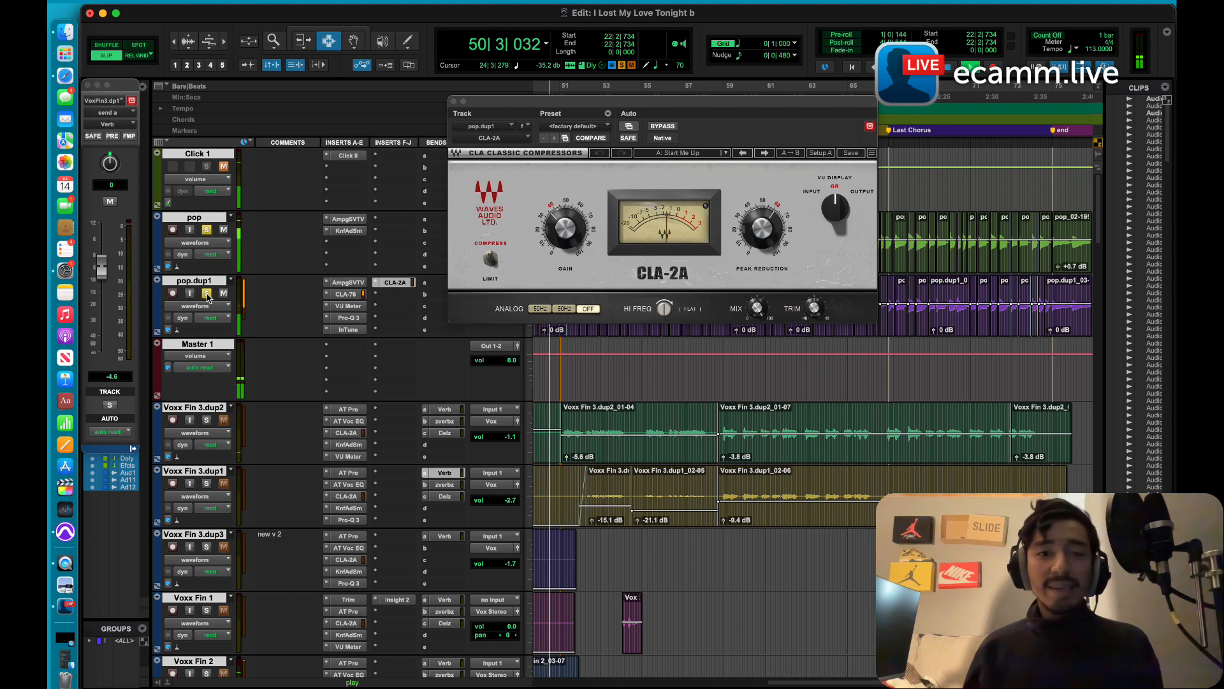
pyautogui.press('space')
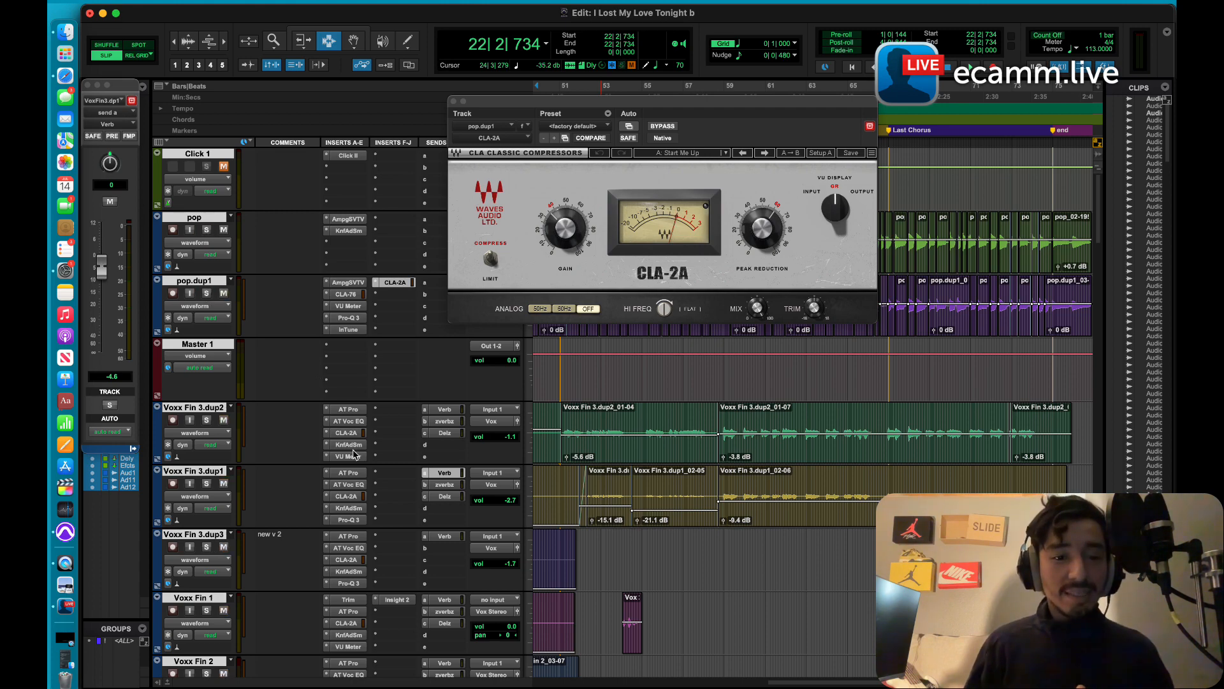
# Step: Open the FabFilter Pro-Q 3 equalizer on the Effects track to view its curve
pyautogui.scroll(-15, 350, 450)
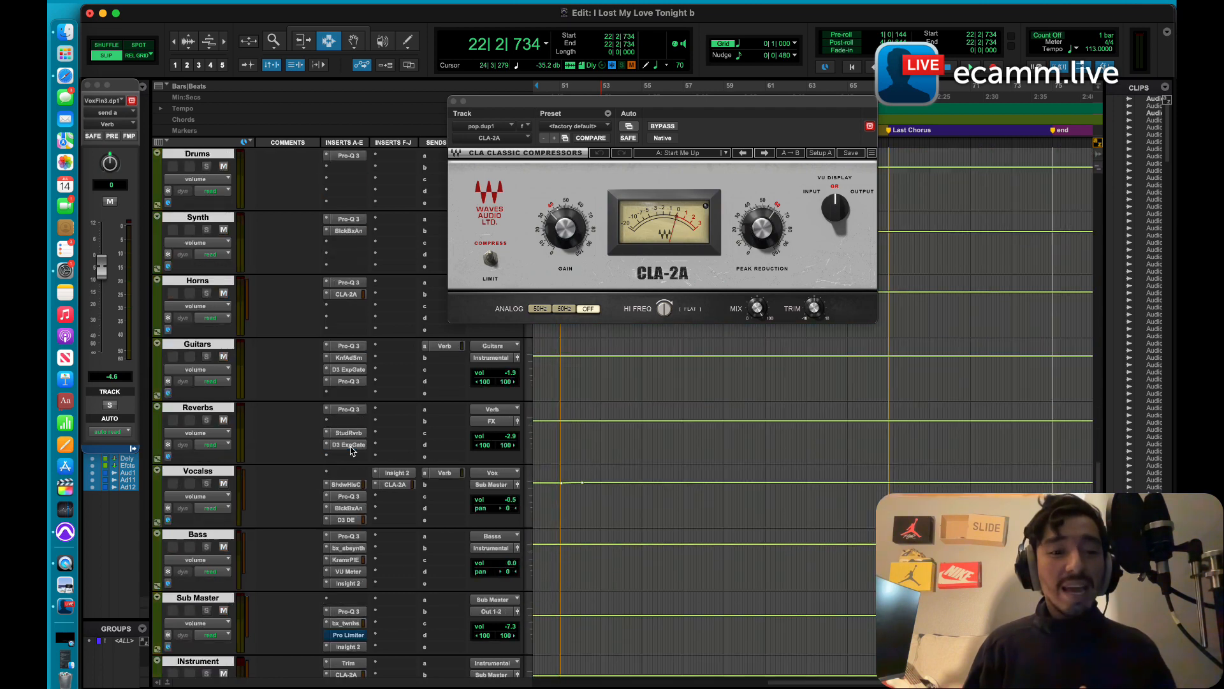
pyautogui.scroll(-10, 350, 450)
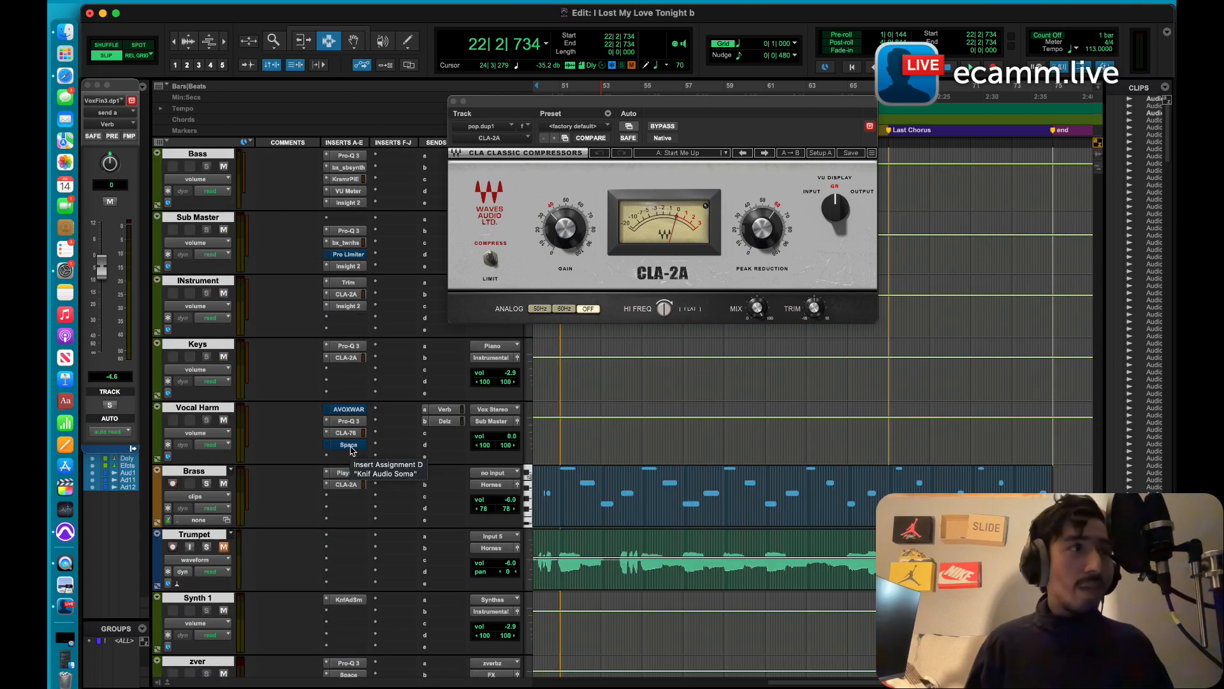
pyautogui.scroll(-8, 350, 450)
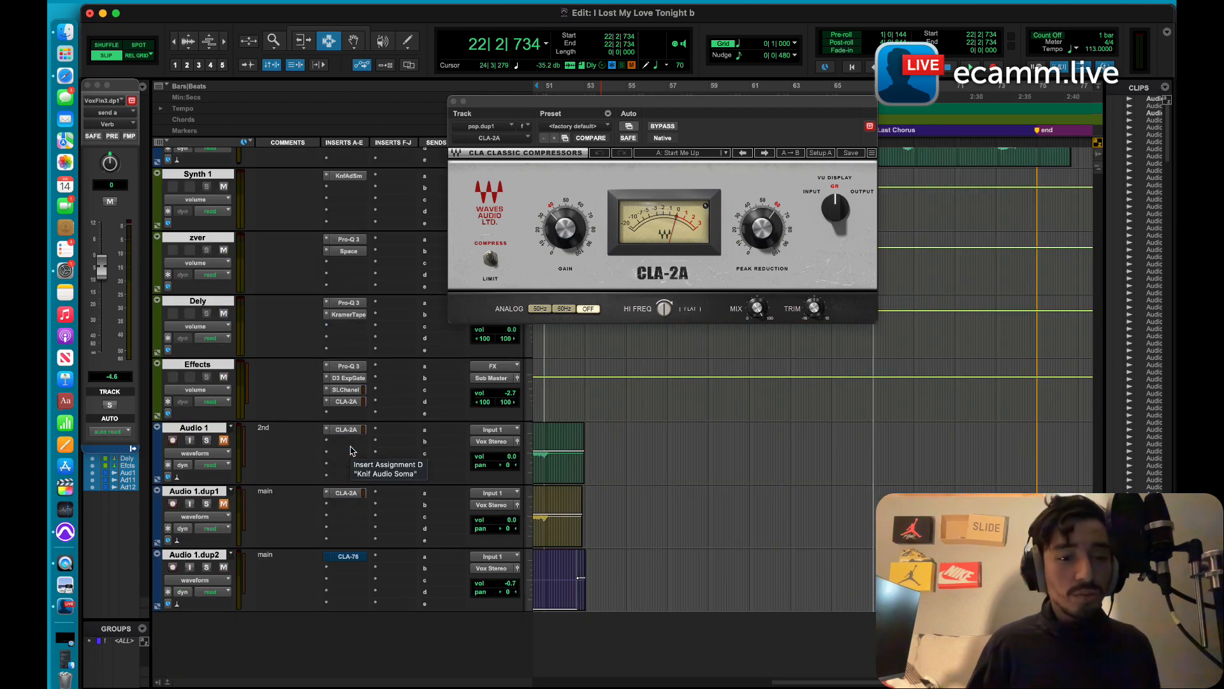
pyautogui.click(343, 367)
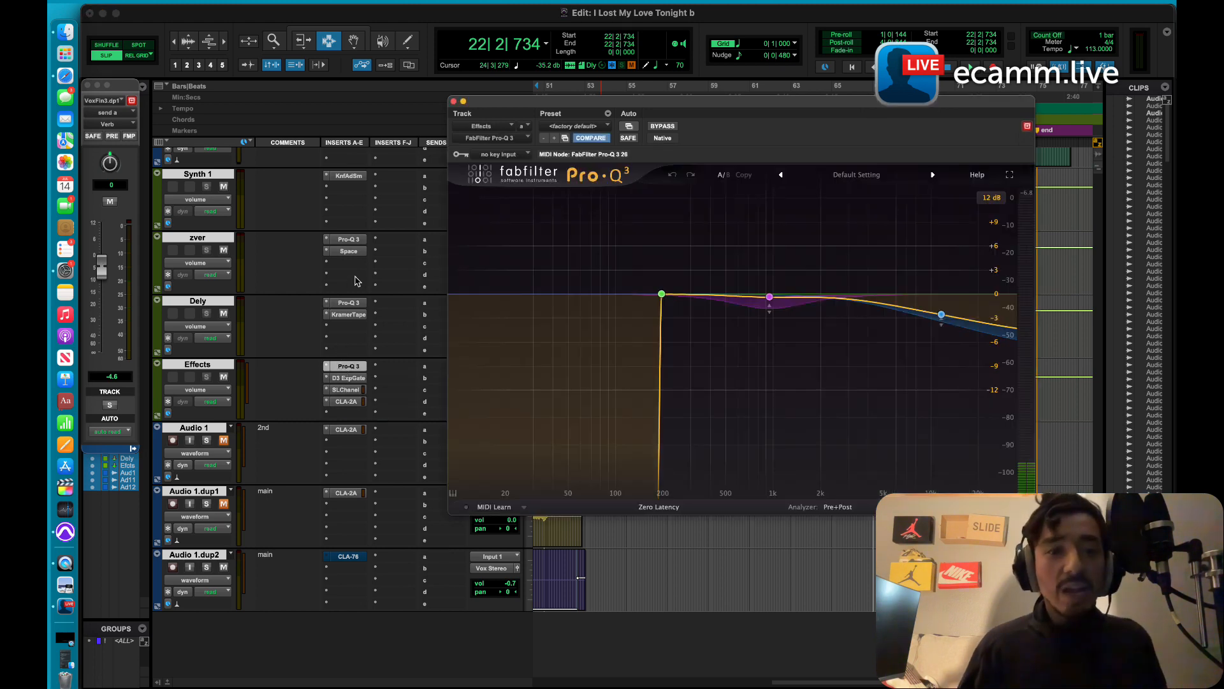
# Step: Open the FabFilter Pro-Q 3 equalizer on the Sub Master track
pyautogui.scroll(5, 355, 281)
pyautogui.scroll(3, 356, 281)
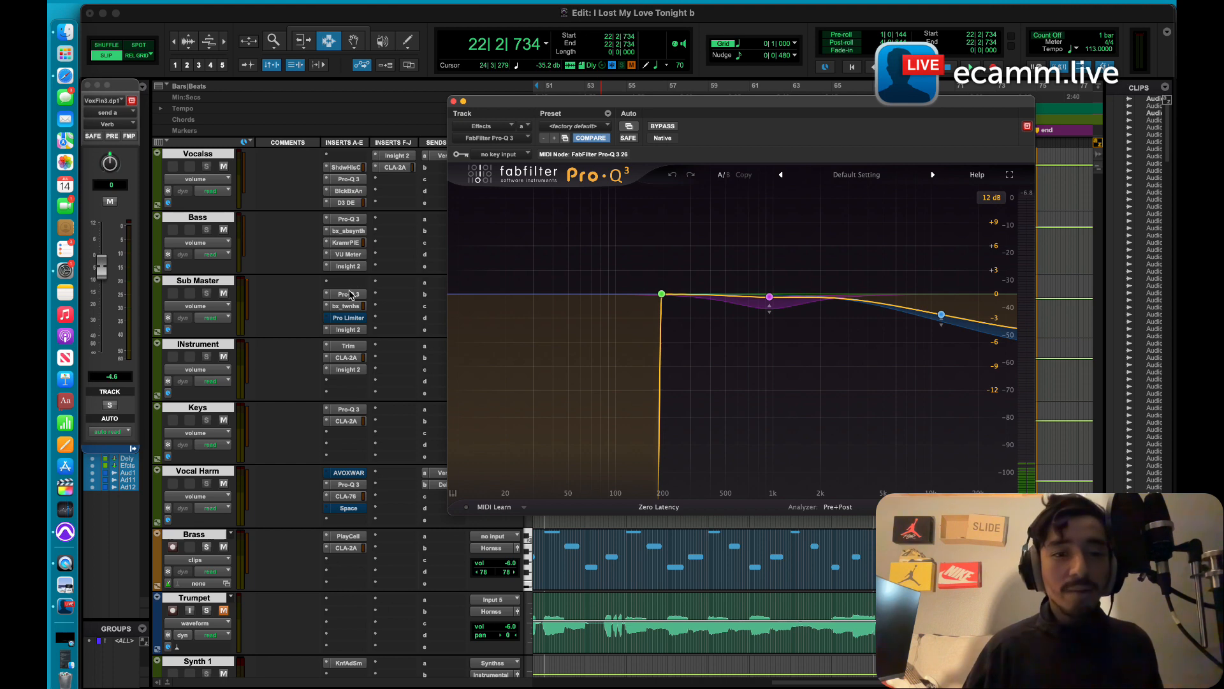
pyautogui.click(349, 295)
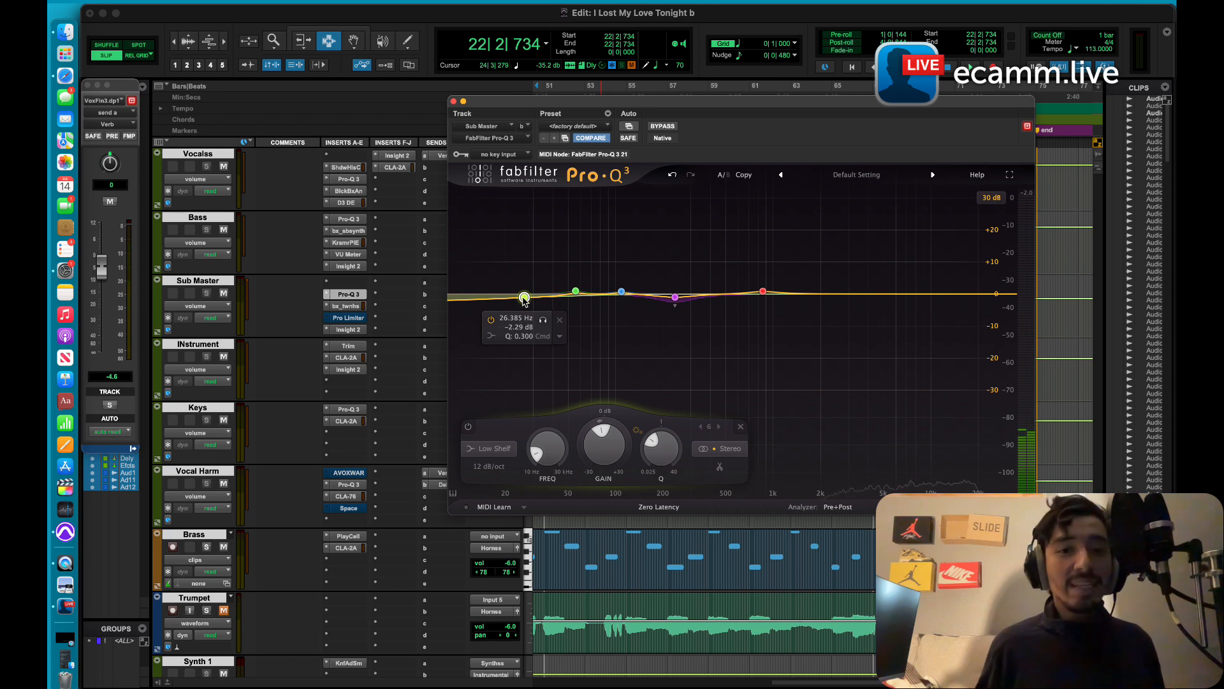
# Step: Deepen the dynamic band near 238 Hz to about -4 dB and audition that band during playback
pyautogui.moveTo(676, 301); pyautogui.dragTo(676, 310)
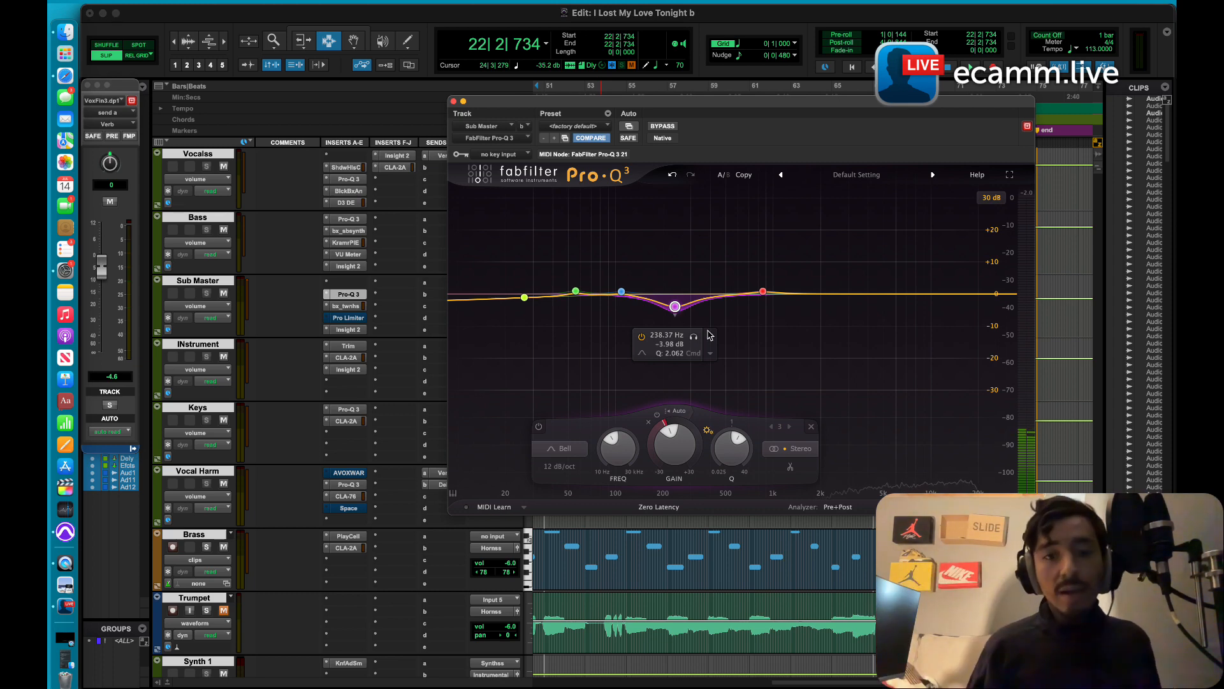
pyautogui.click(711, 354)
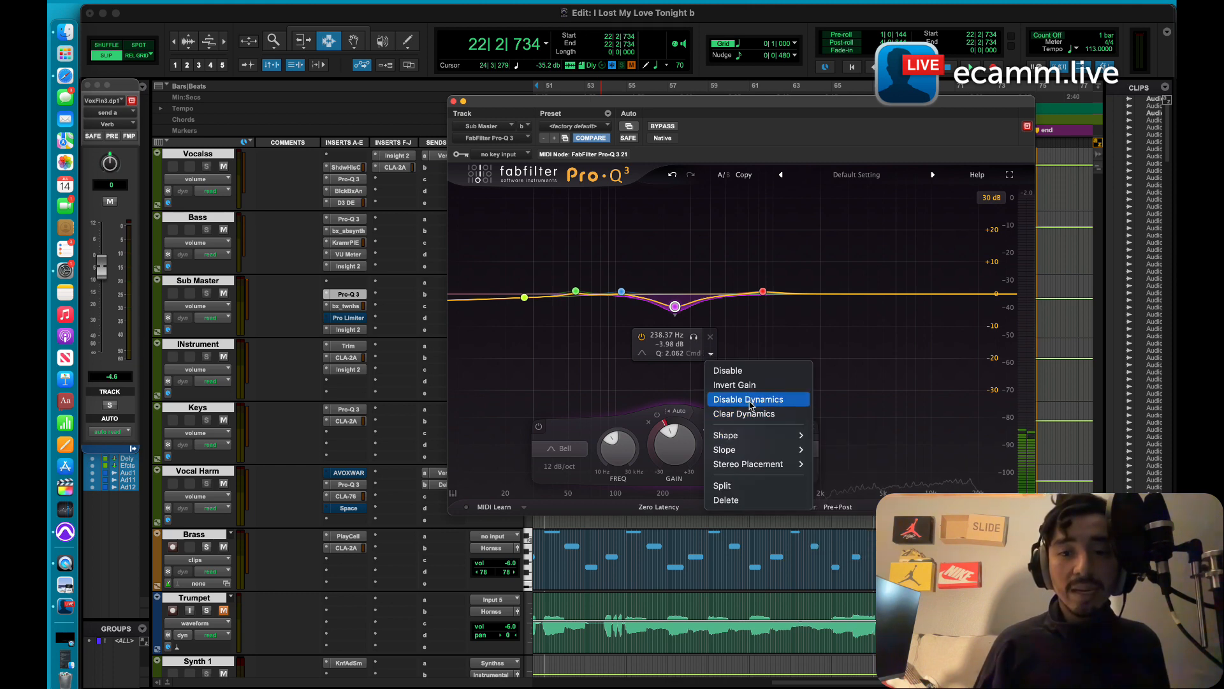
pyautogui.click(677, 309)
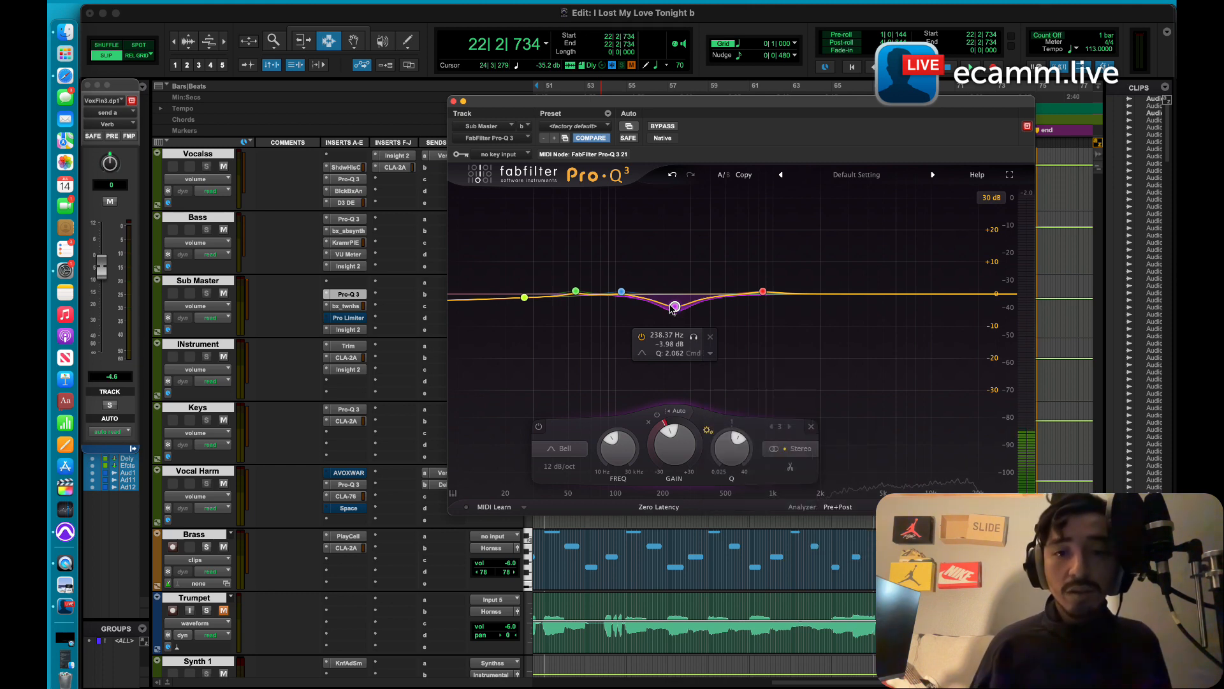
pyautogui.press('space')
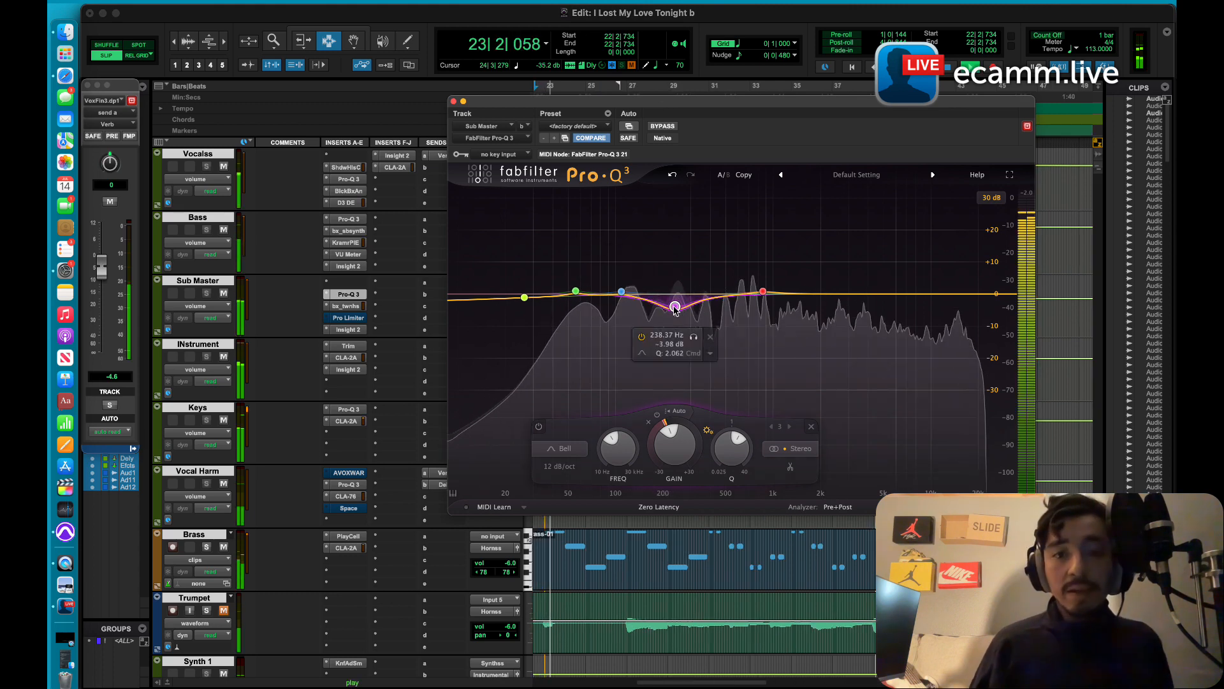
pyautogui.click(696, 338)
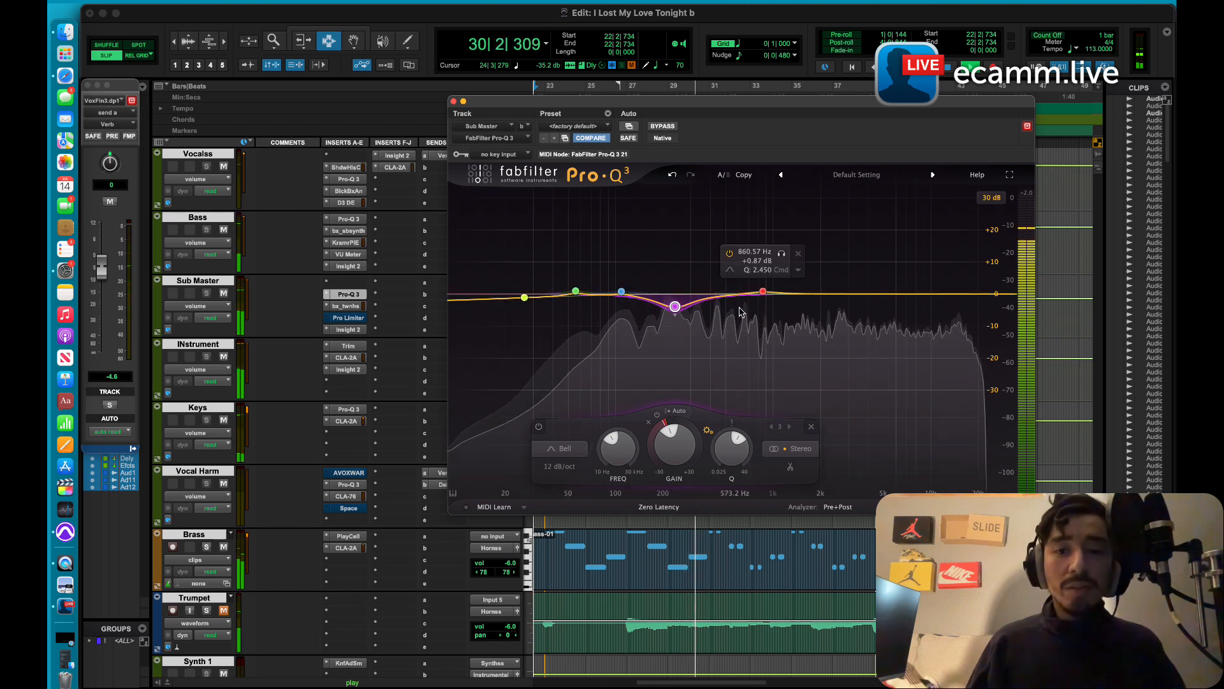
# Step: Cut the red midrange band to about -20.4 dB near 840 Hz and make it dynamic
pyautogui.click(767, 289)
pyautogui.moveTo(766, 290); pyautogui.dragTo(767, 355)
pyautogui.rightClick(763, 358)
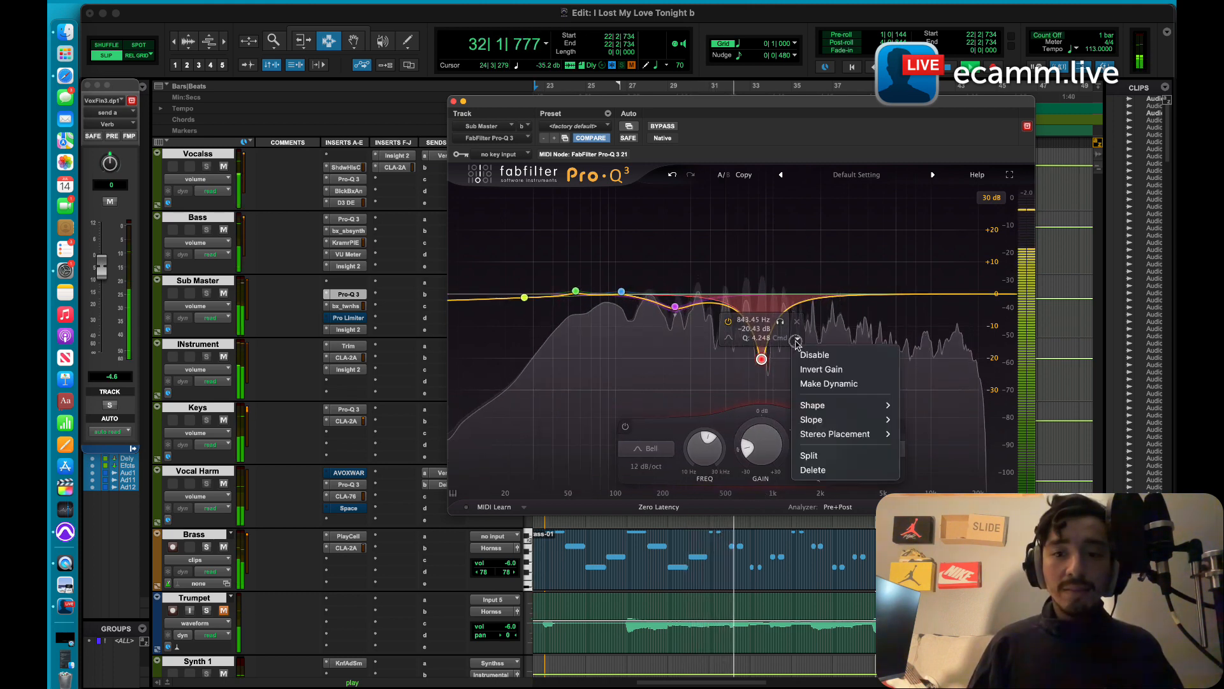
pyautogui.click(835, 385)
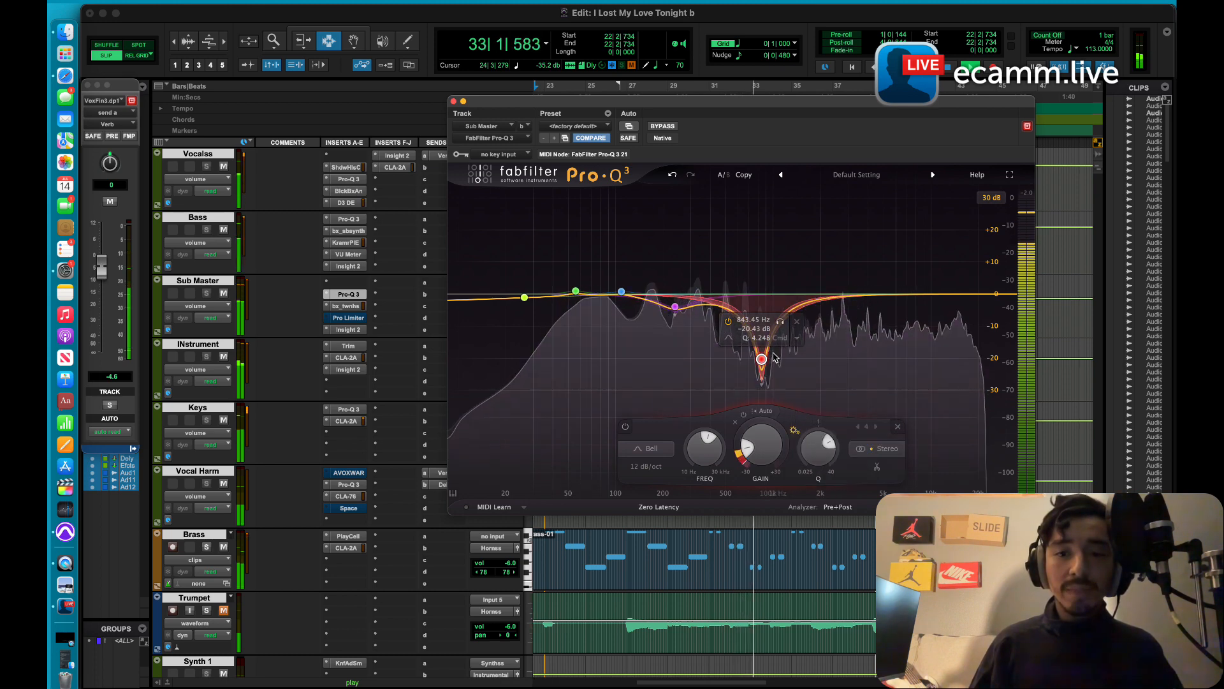
# Step: Delete the red midrange band and replay the mix to hear the dynamic cut near 238 Hz
pyautogui.click(797, 322)
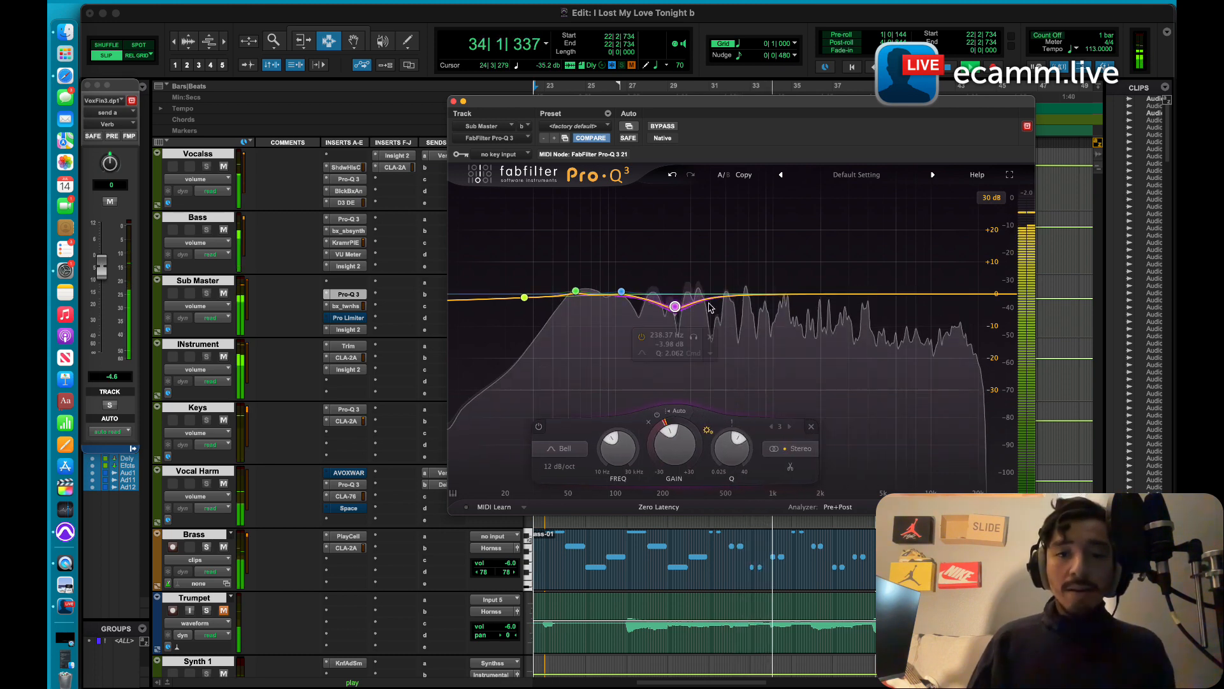
pyautogui.press('space')
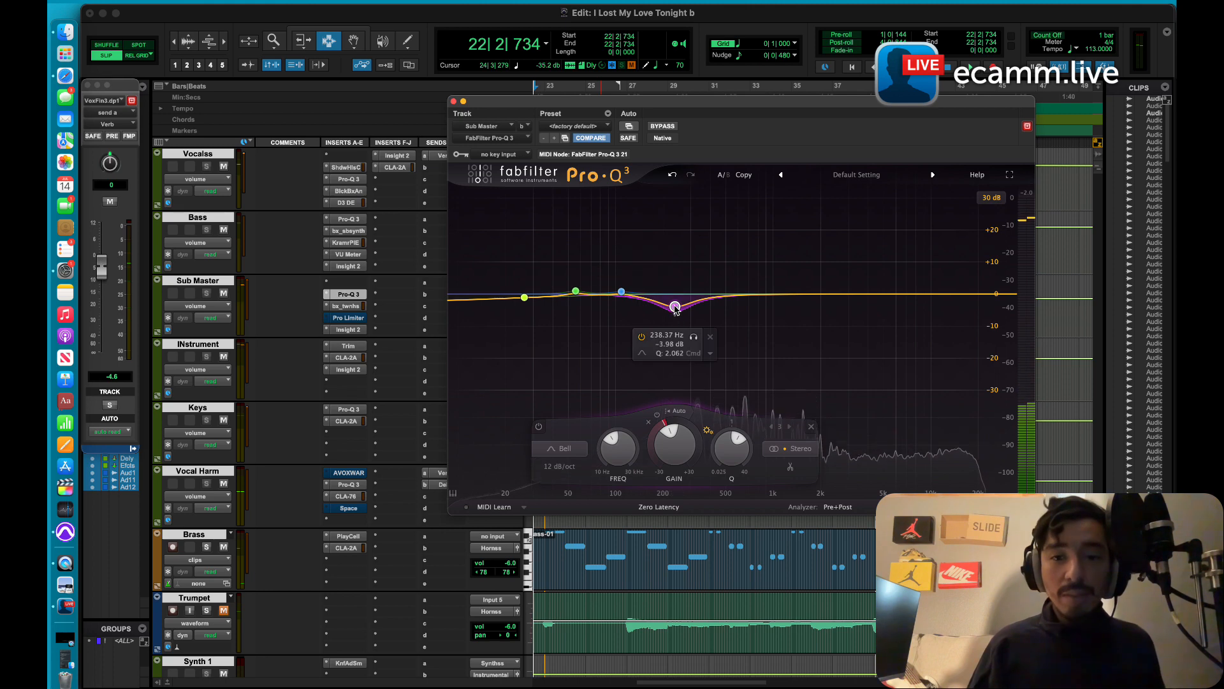
pyautogui.press('space')
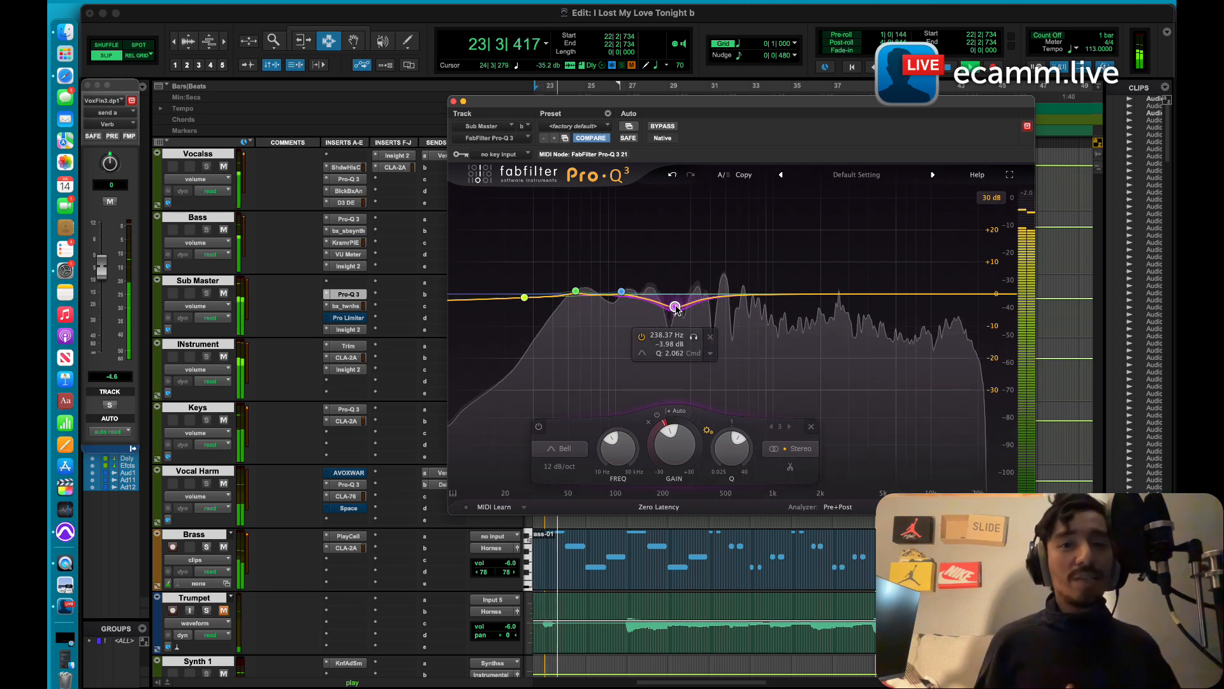
pyautogui.press('space')
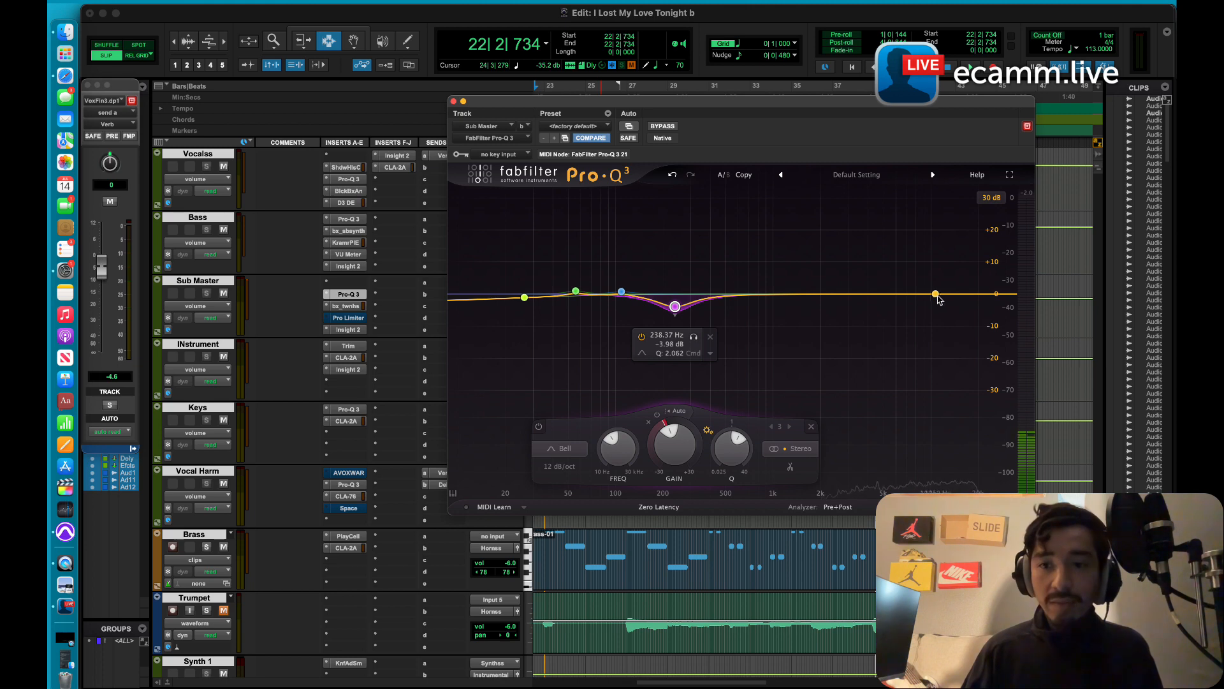
# Step: Add a high shelf at about 11.4 kHz with +6.8 dB gain and set its stereo placement to Side
pyautogui.moveTo(937, 292); pyautogui.dragTo(940, 273)
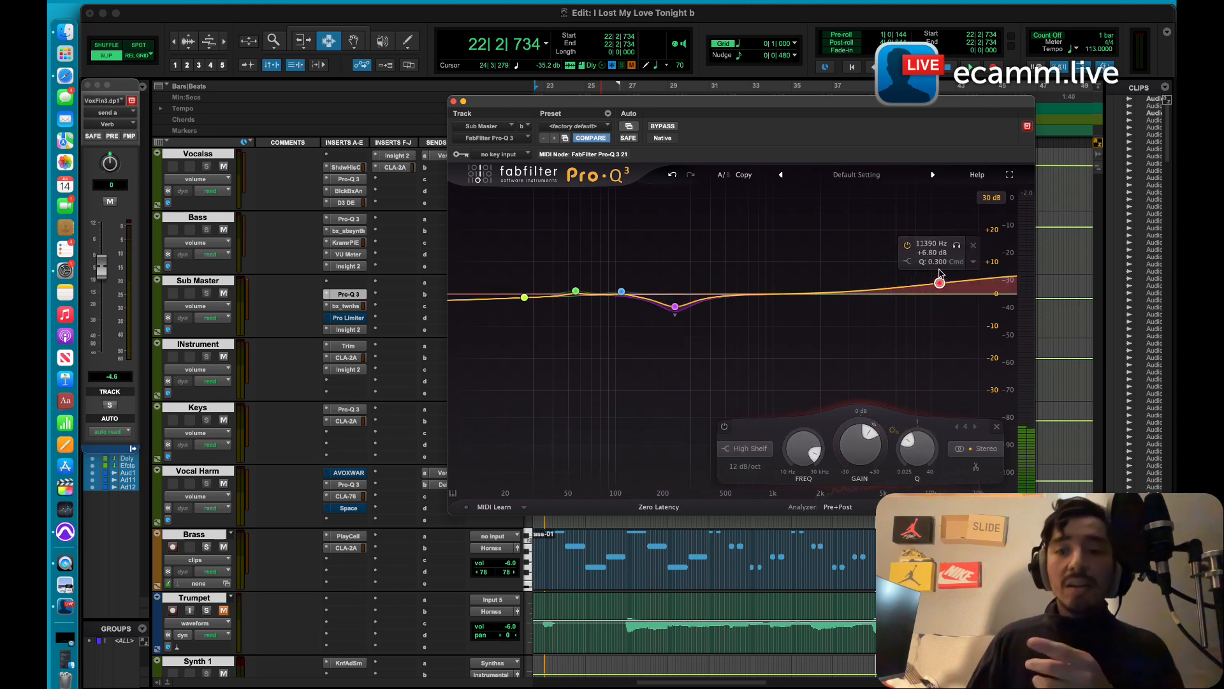
pyautogui.click(972, 261)
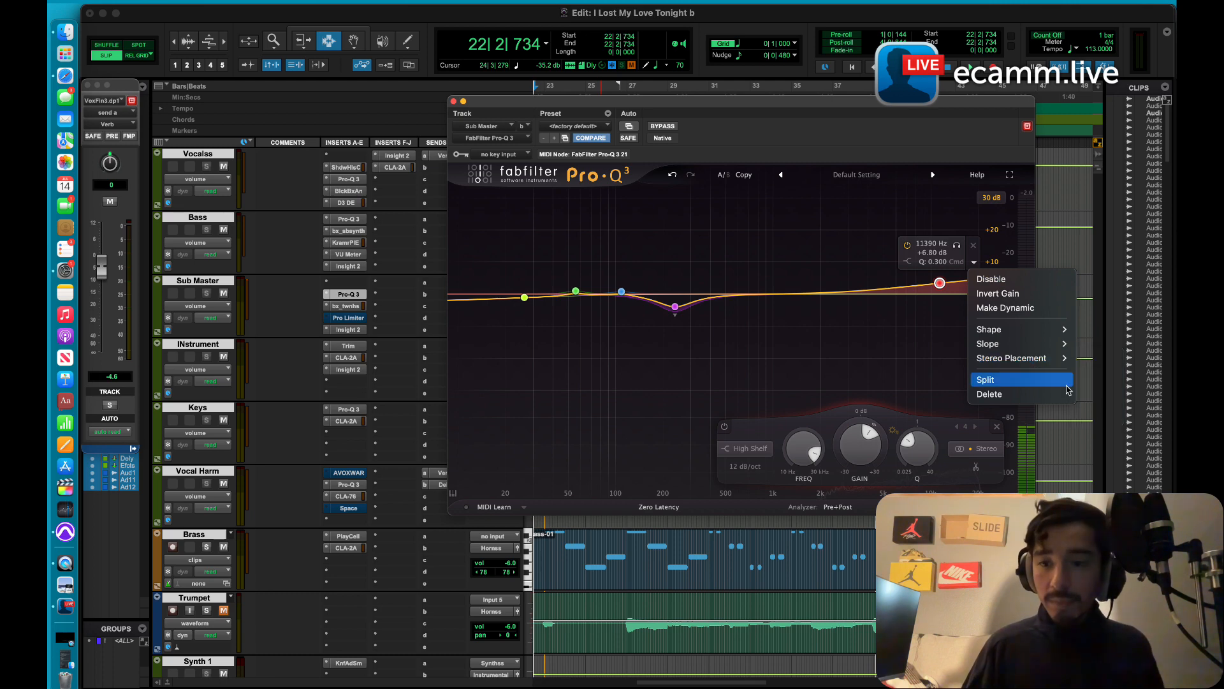
pyautogui.moveTo(1045, 365)
pyautogui.click(1094, 415)
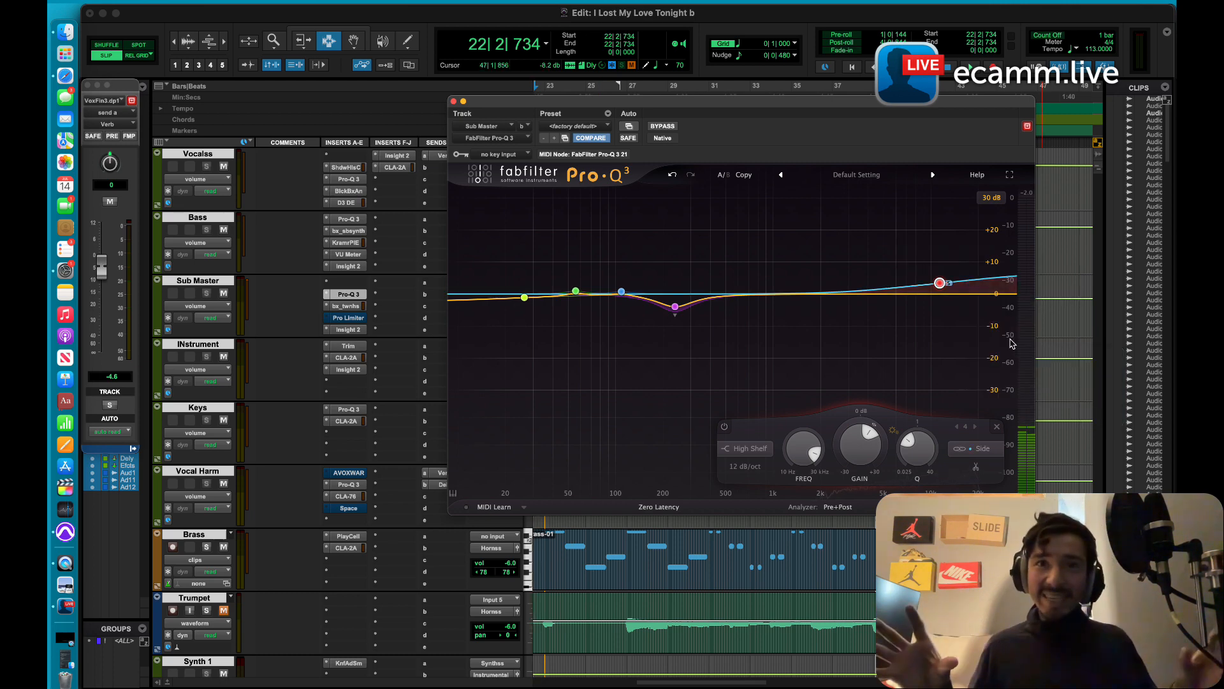
# Step: Adjust the side high shelf to about 11.8 kHz and +5.5 dB, and close the equalizer
pyautogui.moveTo(940, 283)
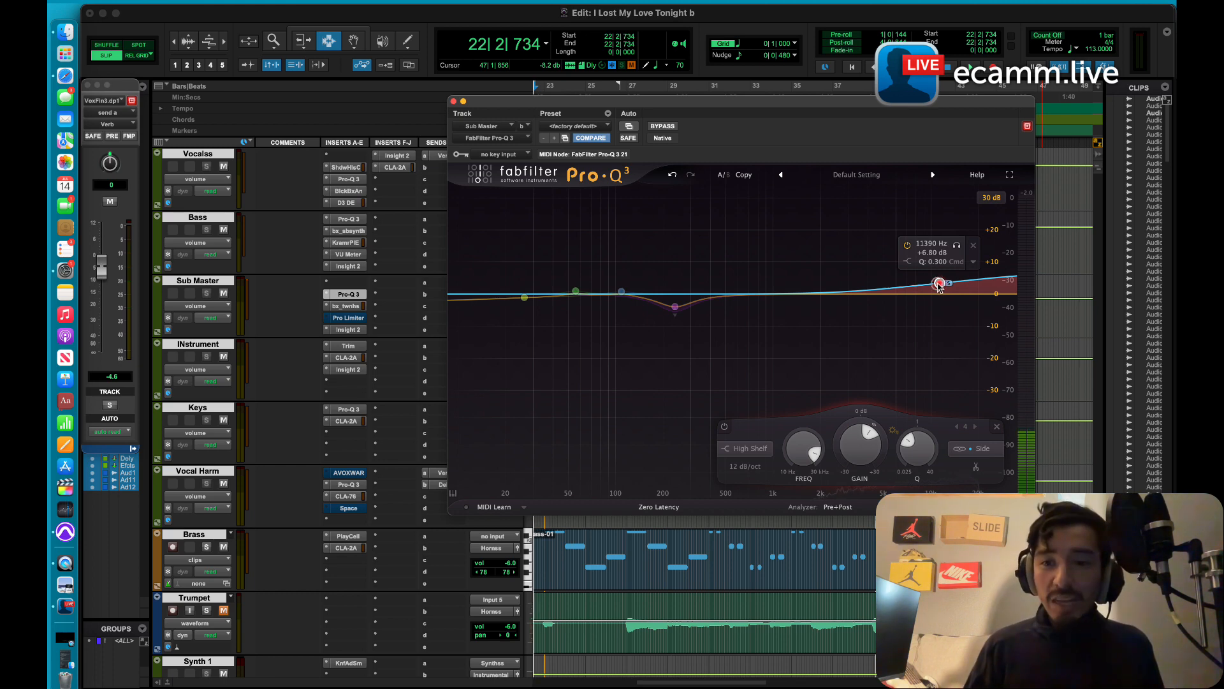
pyautogui.moveTo(939, 285); pyautogui.dragTo(941, 291)
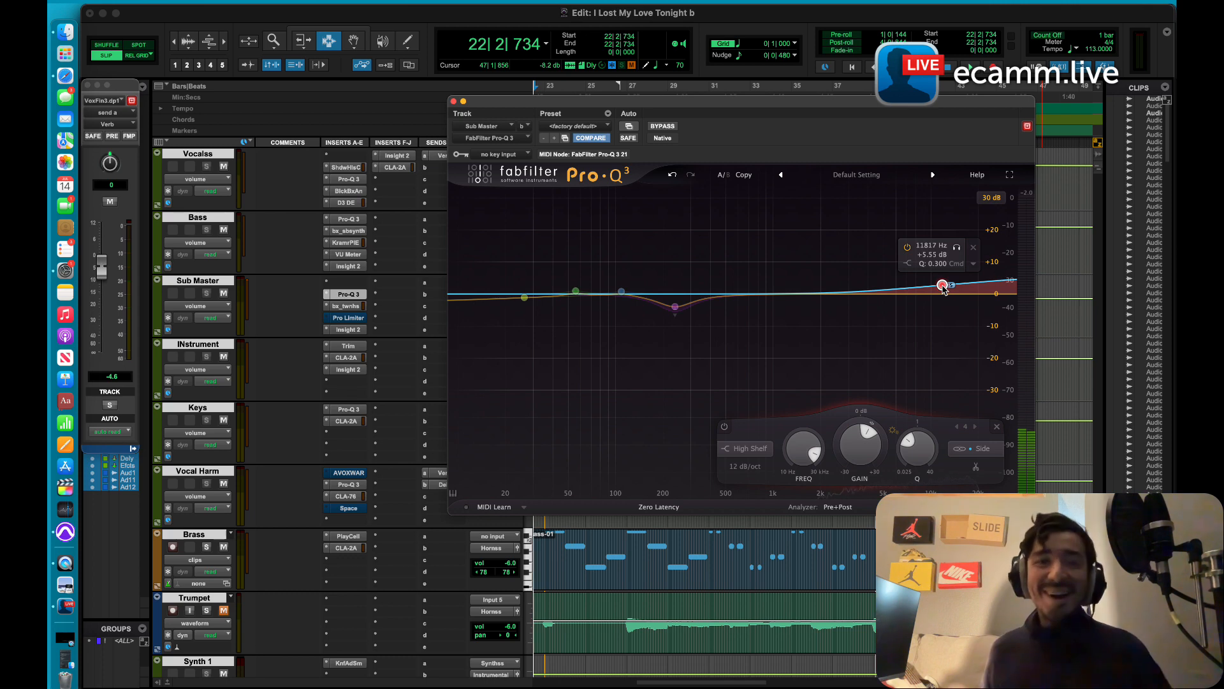
pyautogui.click(454, 102)
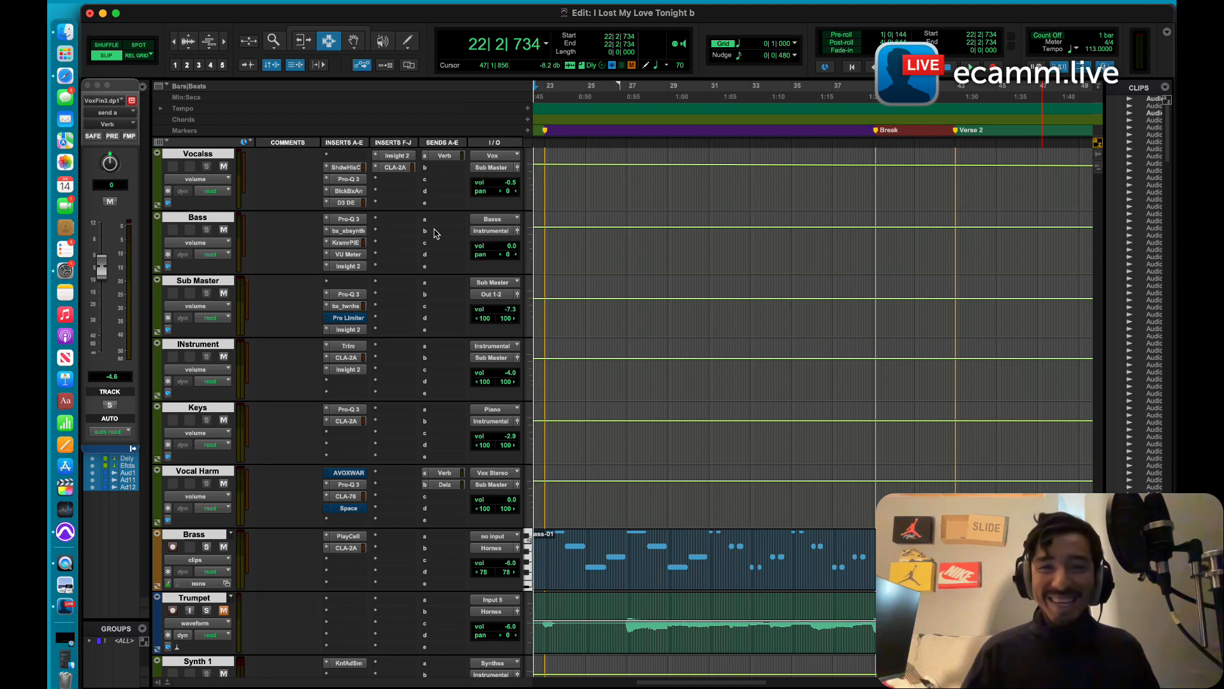
# Step: Open the SSLChannel plugin on the Kick track and move its window clear of the timeline
pyautogui.scroll(15, 594, 216)
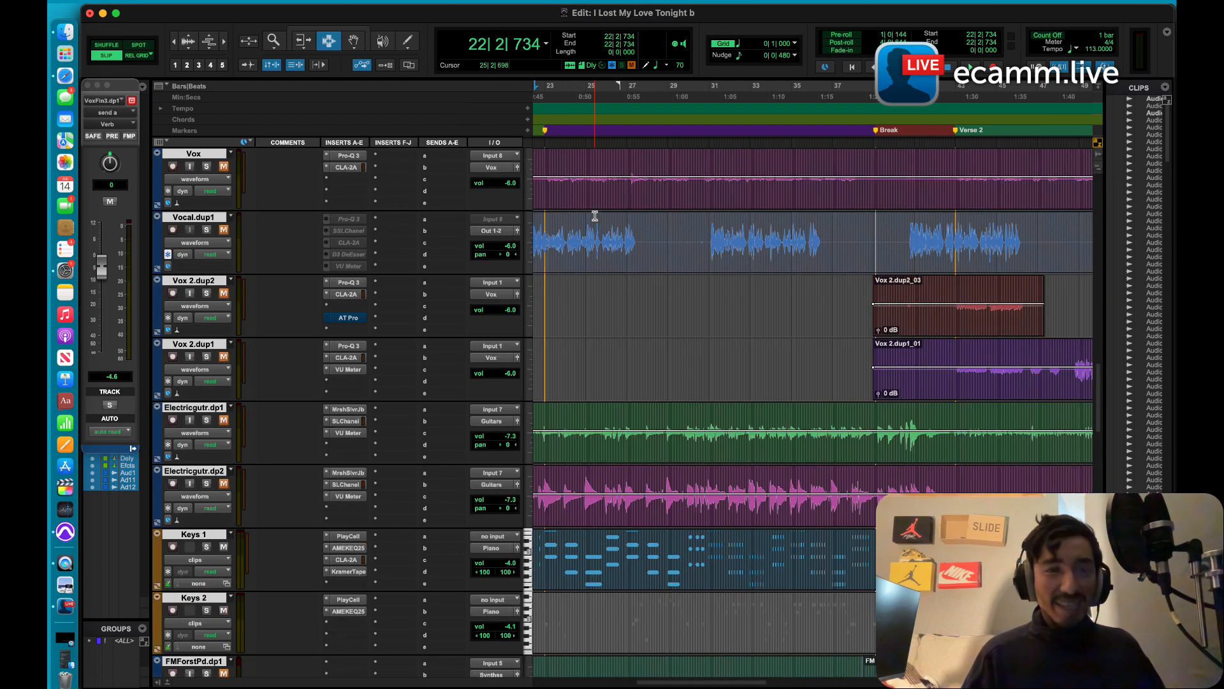
pyautogui.scroll(10, 594, 216)
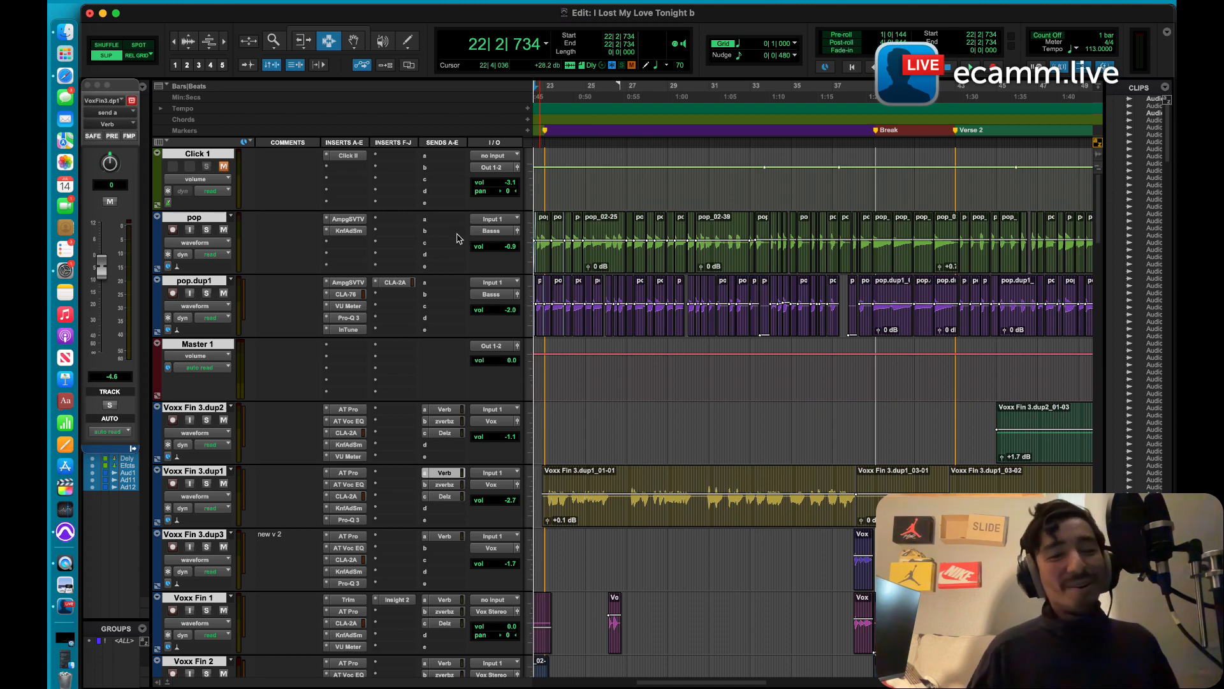
pyautogui.scroll(-5, 370, 480)
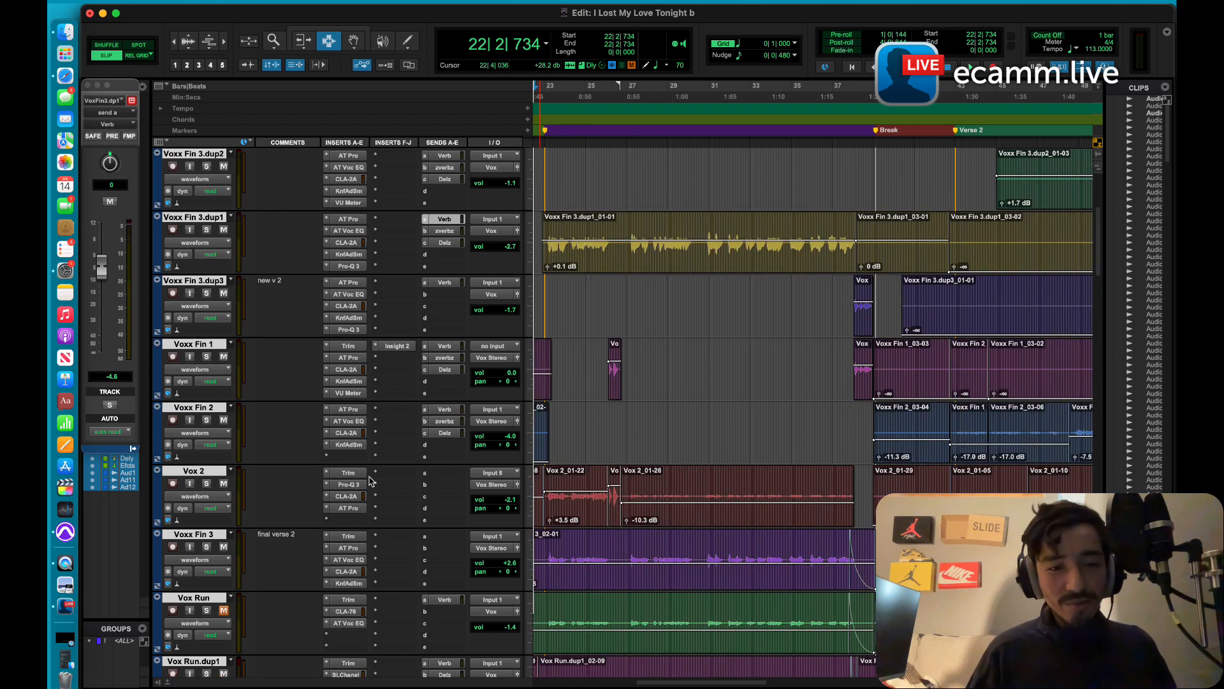
pyautogui.scroll(-5, 370, 480)
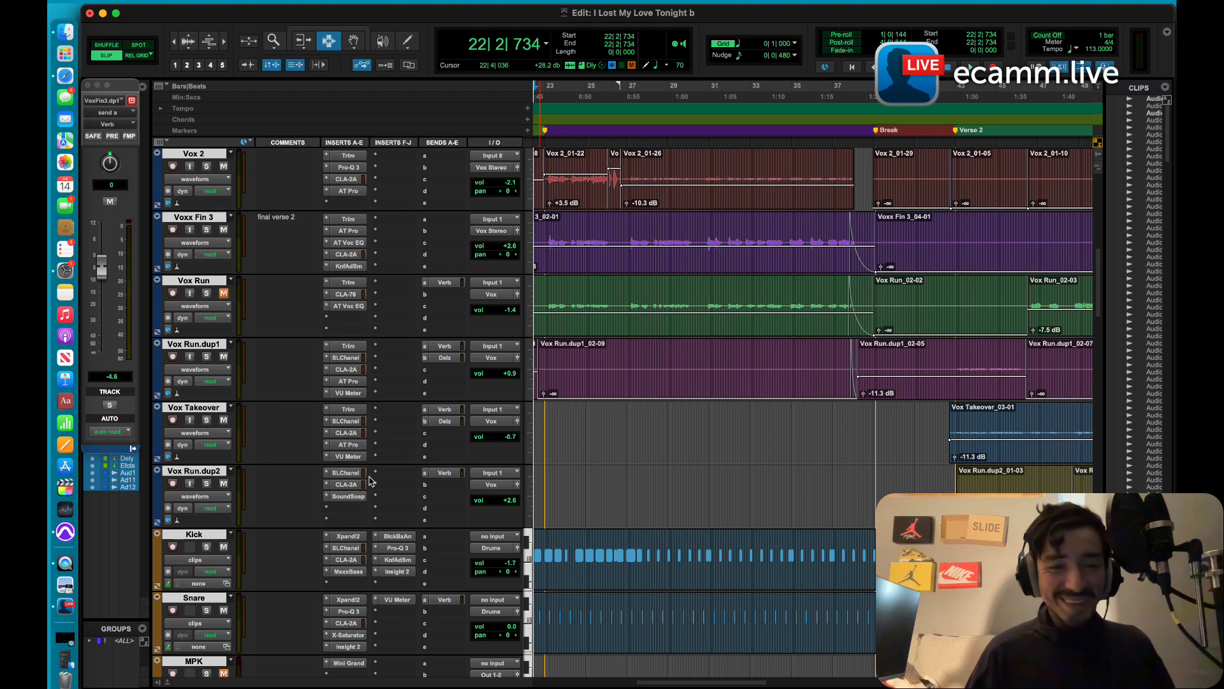
pyautogui.click(346, 548)
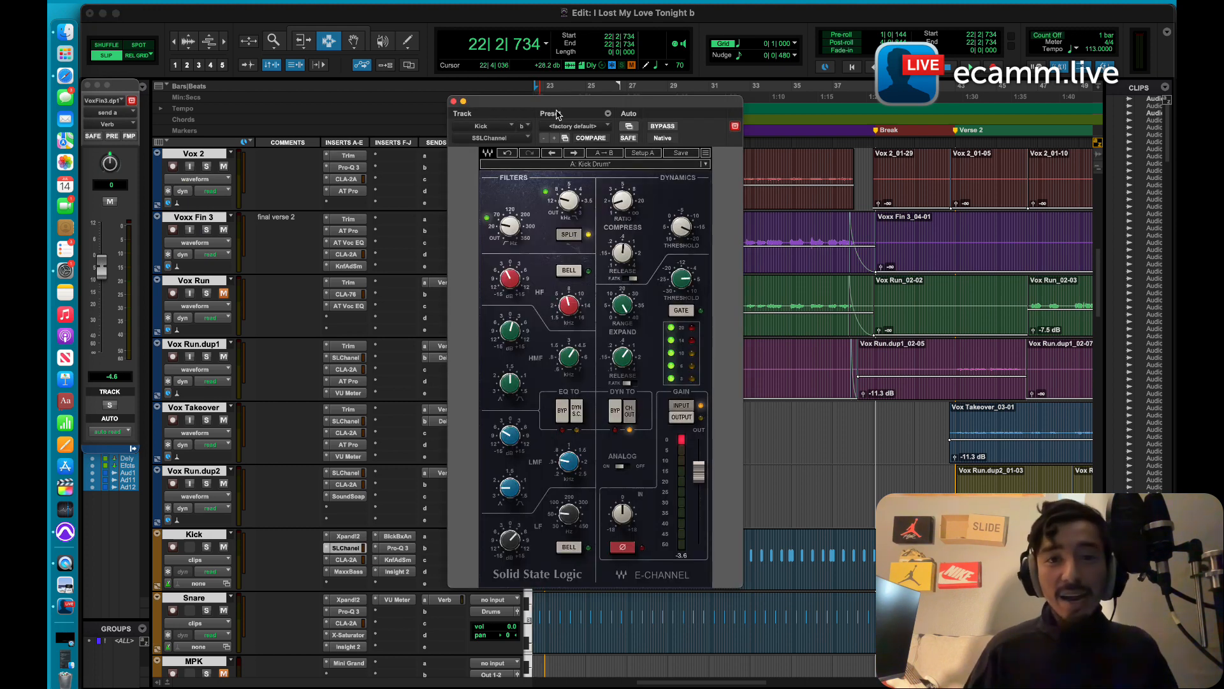
pyautogui.moveTo(554, 105); pyautogui.dragTo(523, 94)
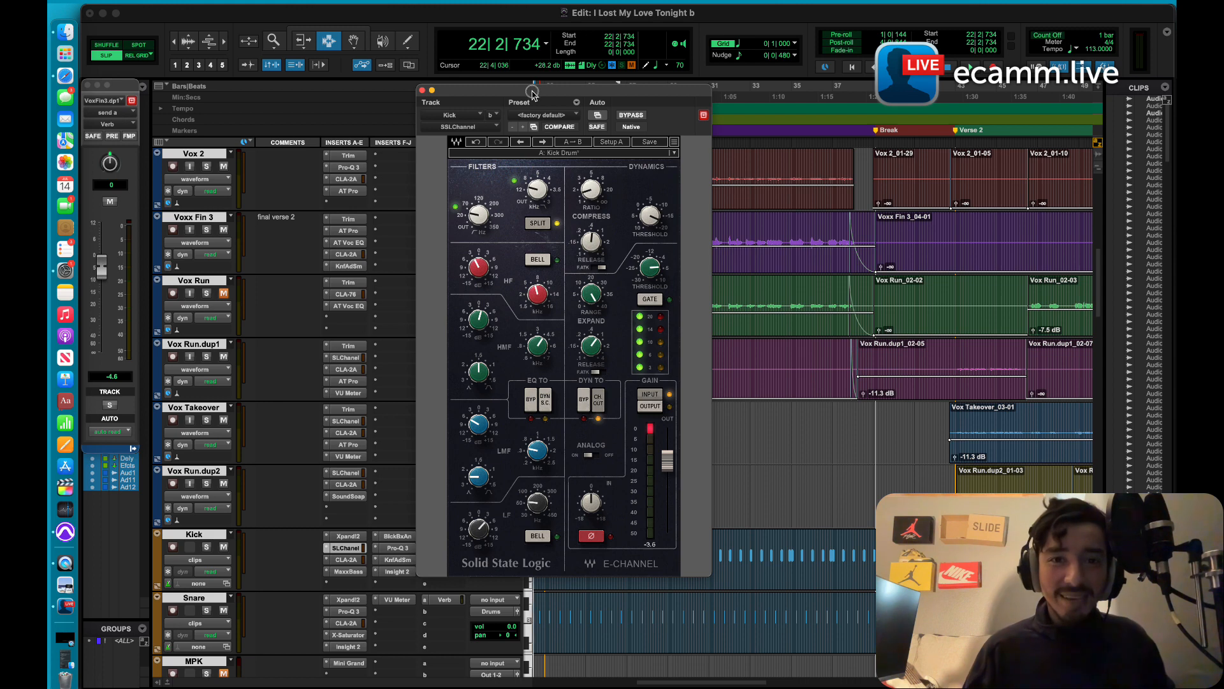
pyautogui.moveTo(532, 92); pyautogui.dragTo(476, 72)
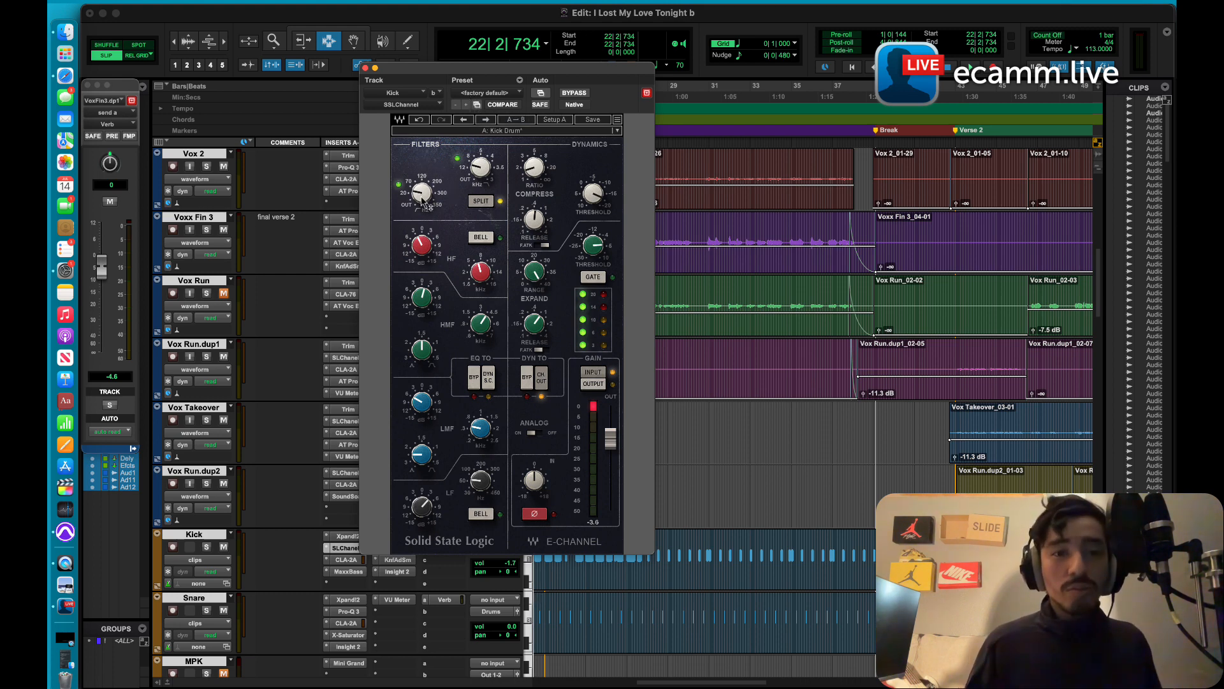
# Step: Play the mix and compare the kick with its SSLChannel bypassed and active
pyautogui.moveTo(422, 198)
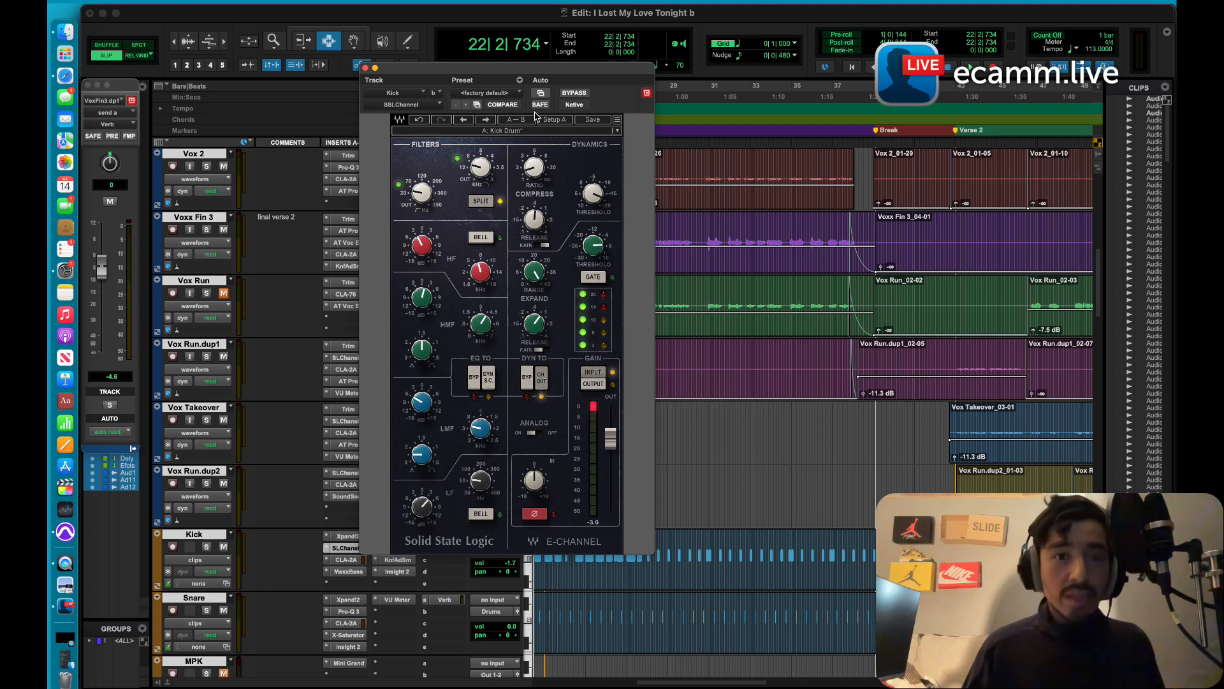
pyautogui.click(572, 93)
pyautogui.press('space')
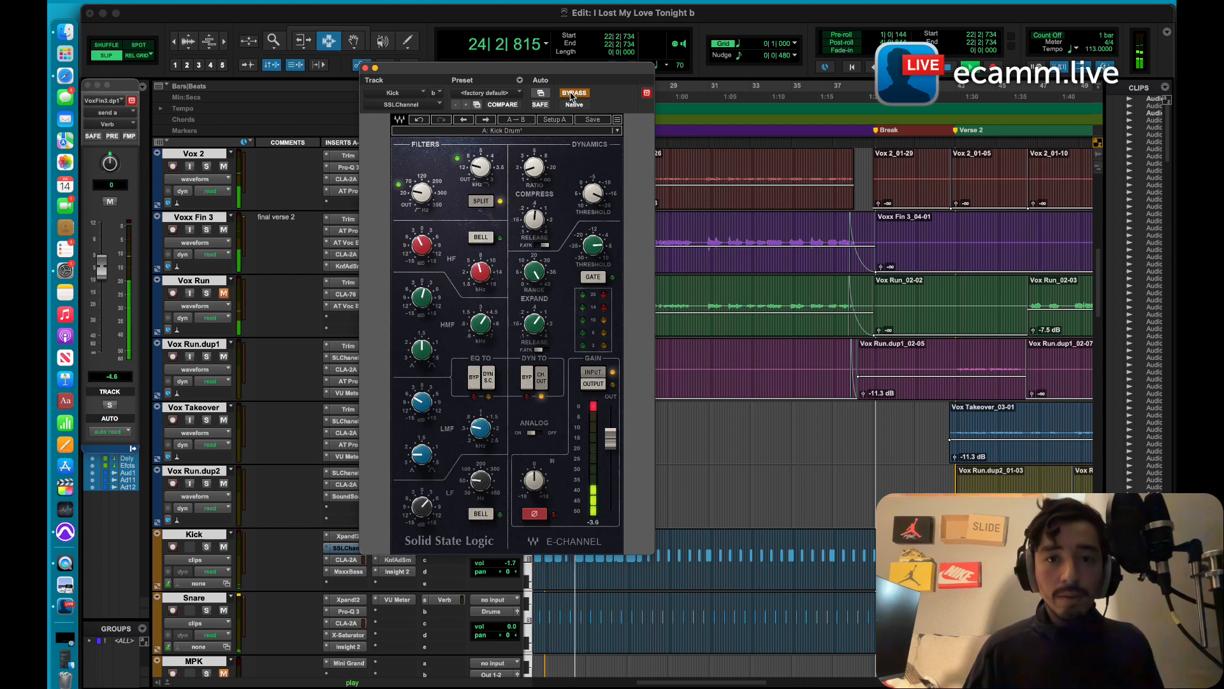
pyautogui.click(573, 94)
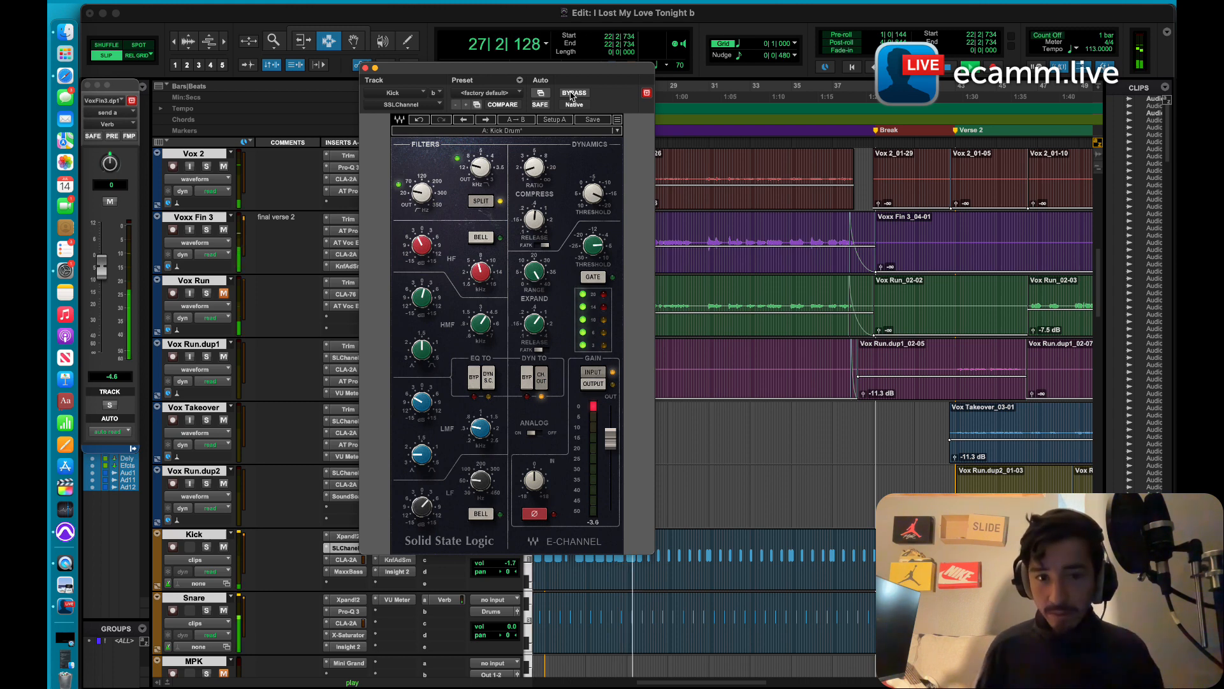
pyautogui.click(573, 93)
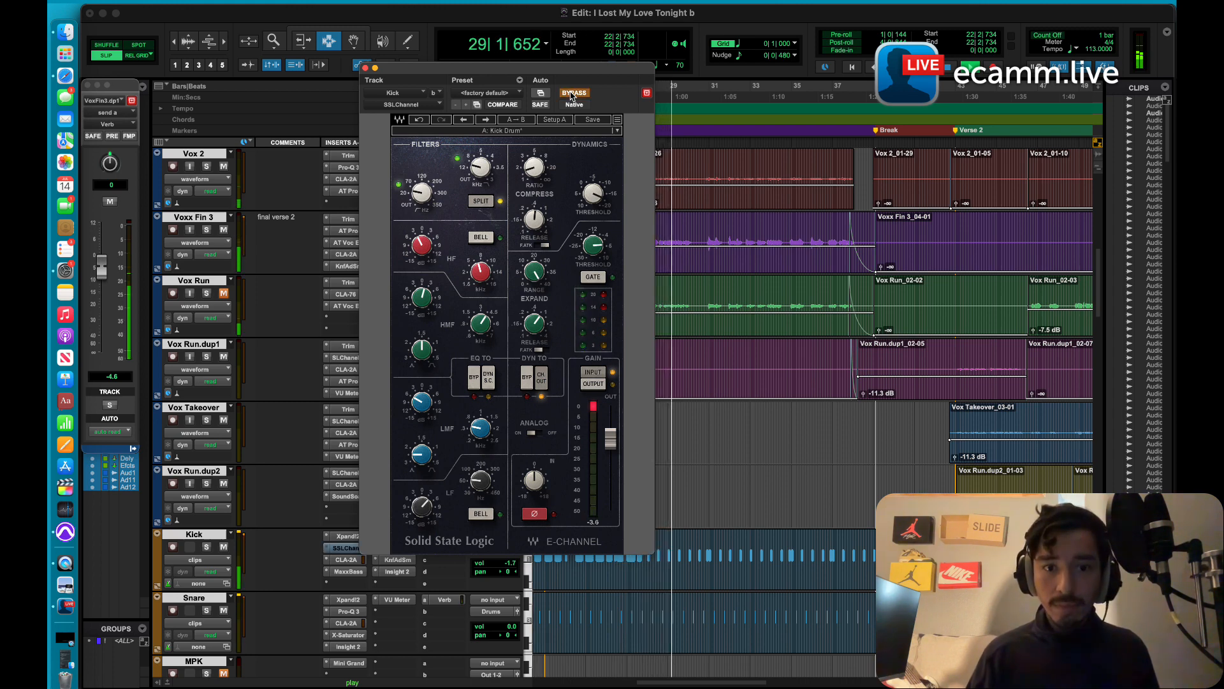
pyautogui.click(574, 93)
# Step: Raise the SSLChannel's input level, boost its LF gain to 5.8, and fine-tune the LF frequency
pyautogui.moveTo(534, 479); pyautogui.dragTo(535, 450)
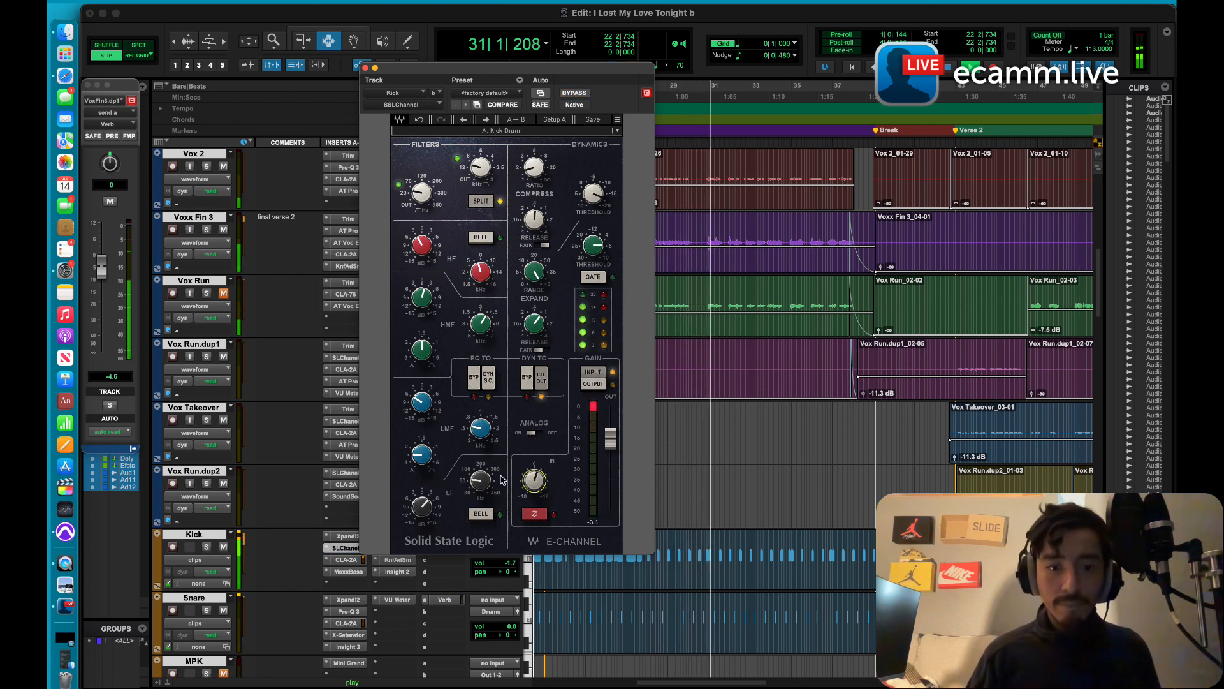
pyautogui.moveTo(422, 507); pyautogui.dragTo(437, 474)
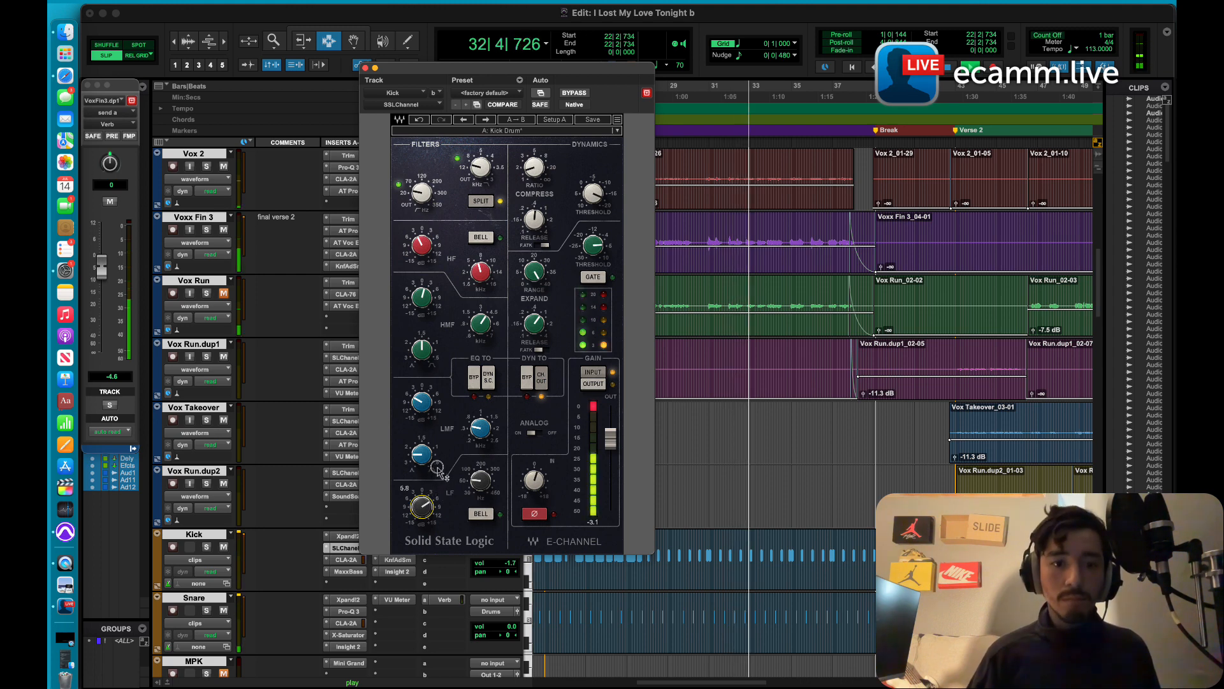
pyautogui.moveTo(480, 485)
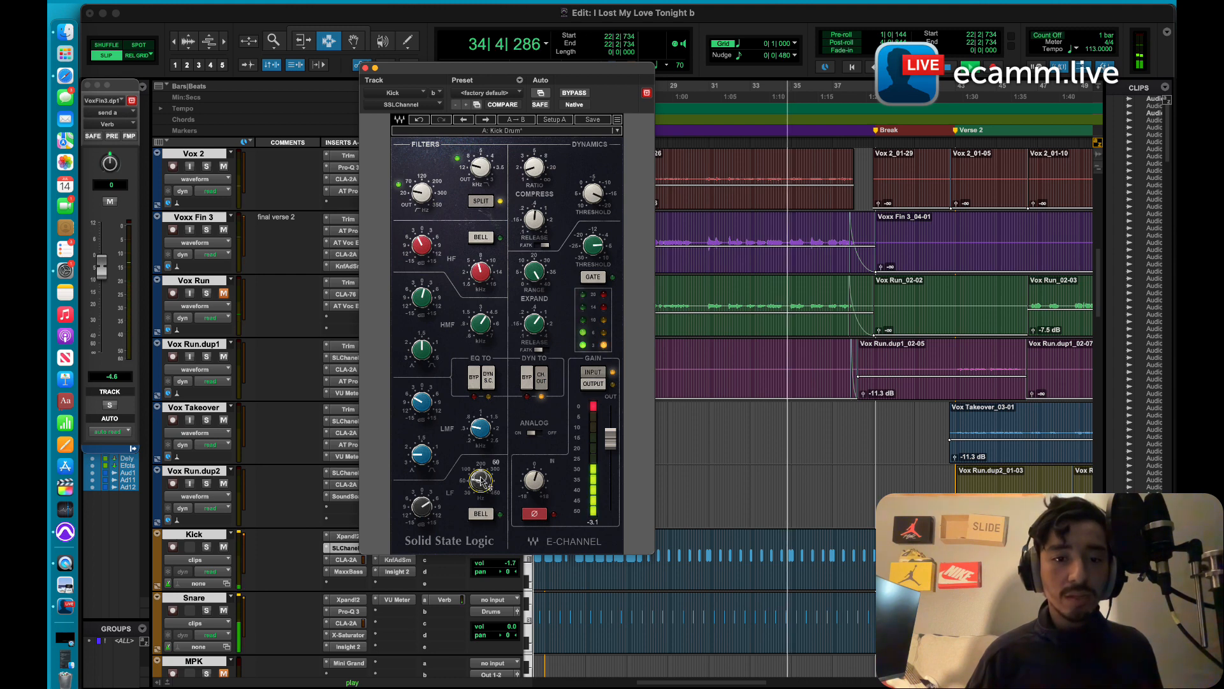
pyautogui.moveTo(480, 485); pyautogui.dragTo(478, 482)
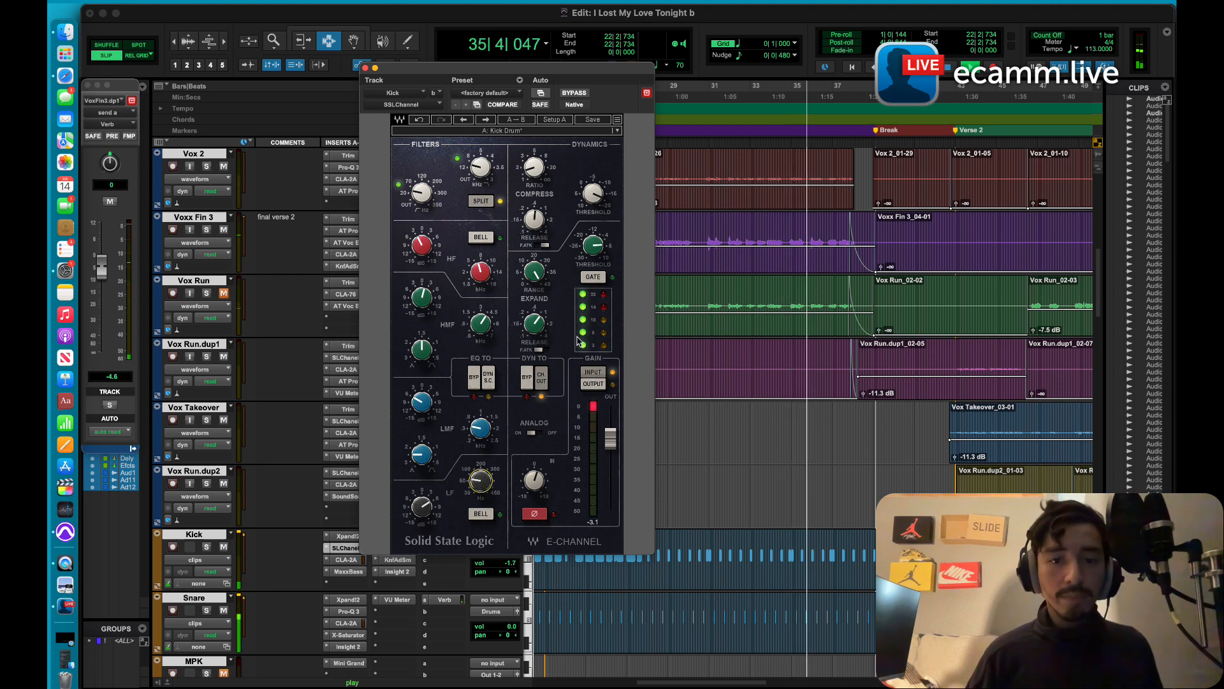
# Step: Solo the Kick to compare it with the SSLChannel bypassed and active, stop playback, and clear the solo
pyautogui.click(572, 93)
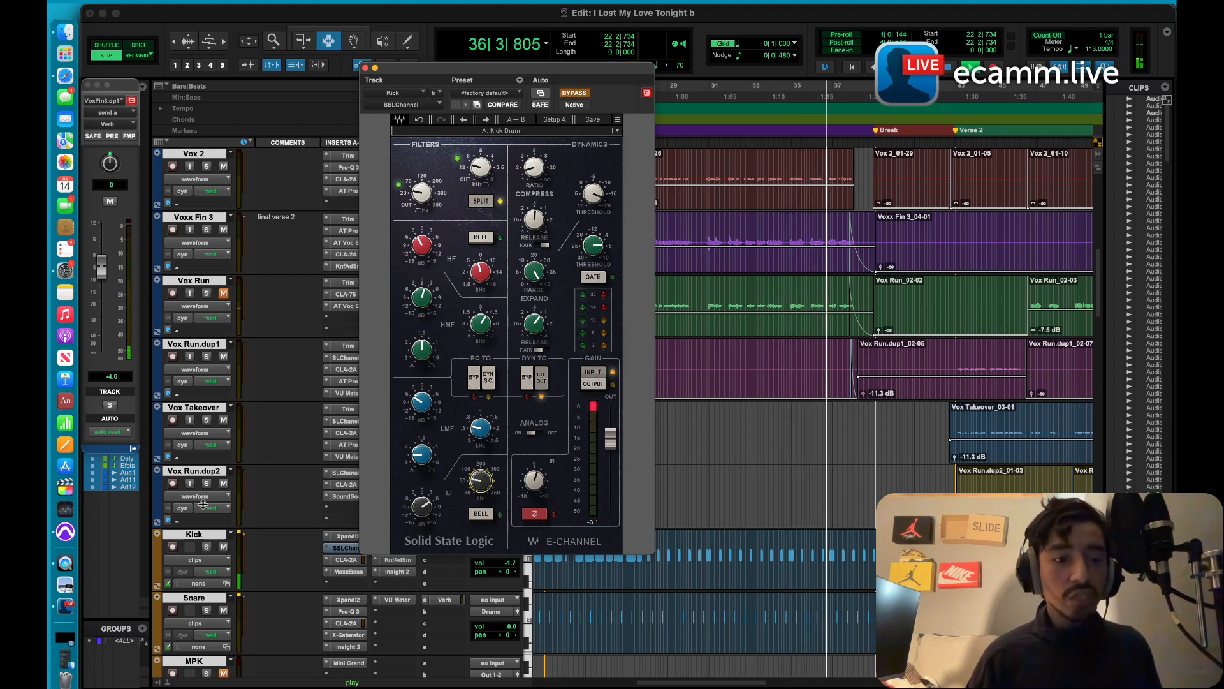
pyautogui.click(207, 548)
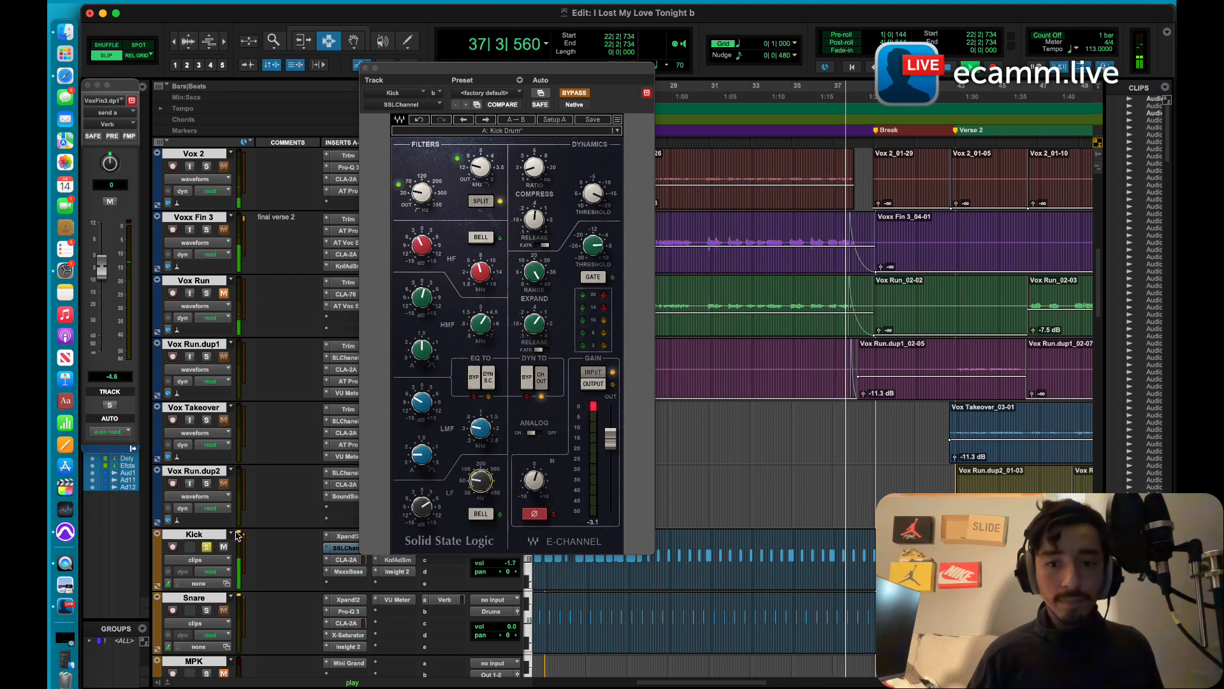
pyautogui.click(576, 94)
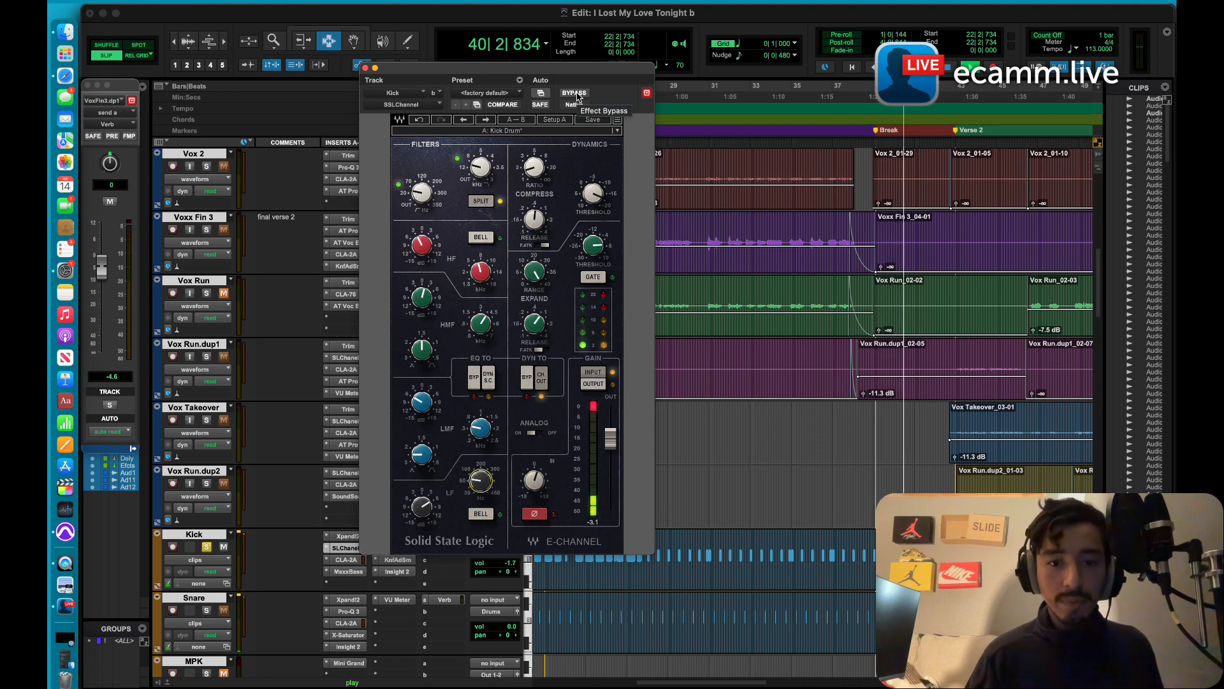
pyautogui.press('space')
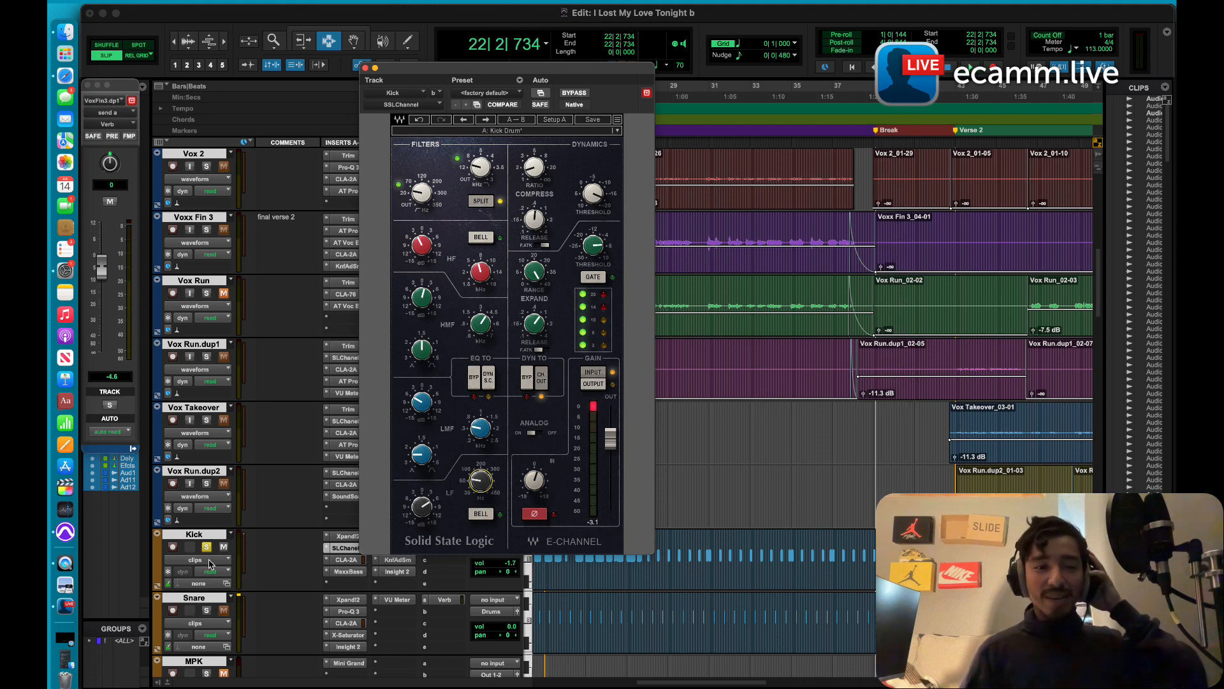
pyautogui.click(207, 547)
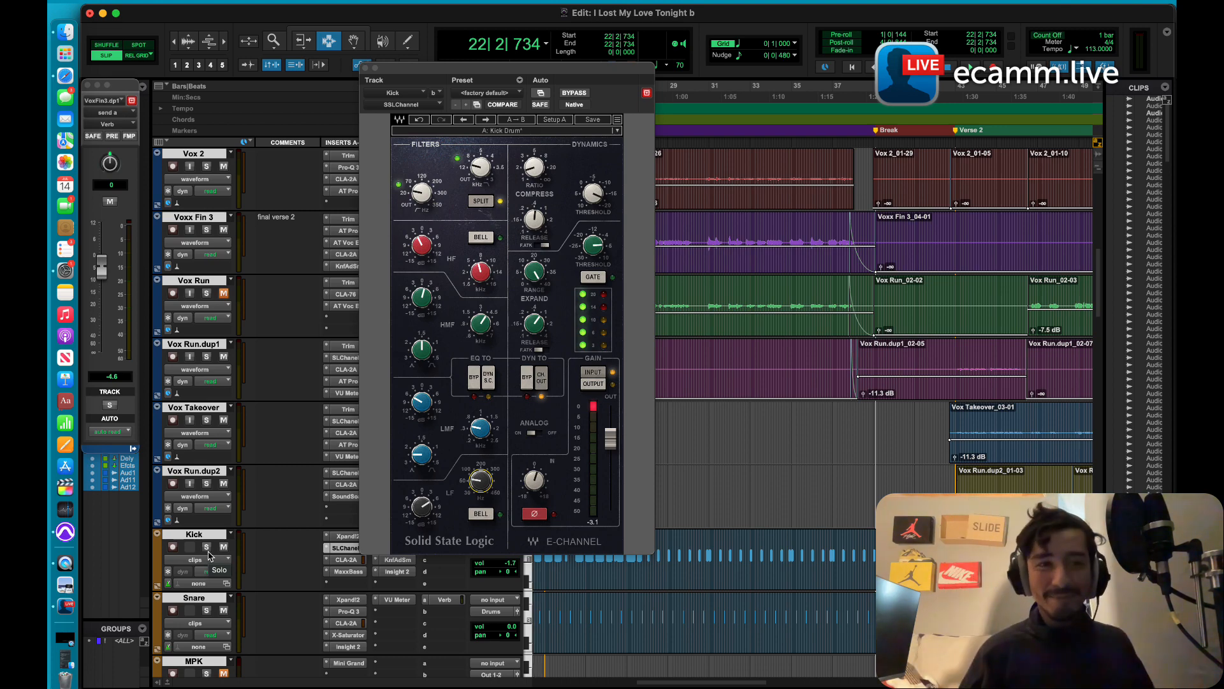
pyautogui.click(66, 606)
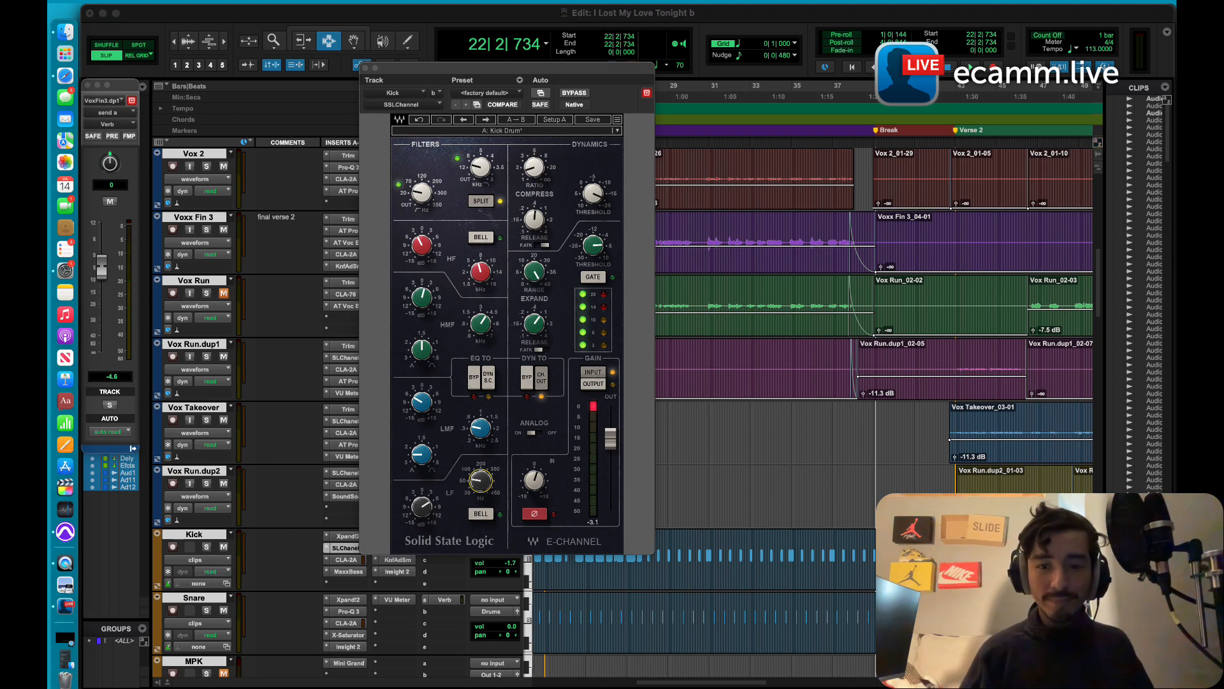